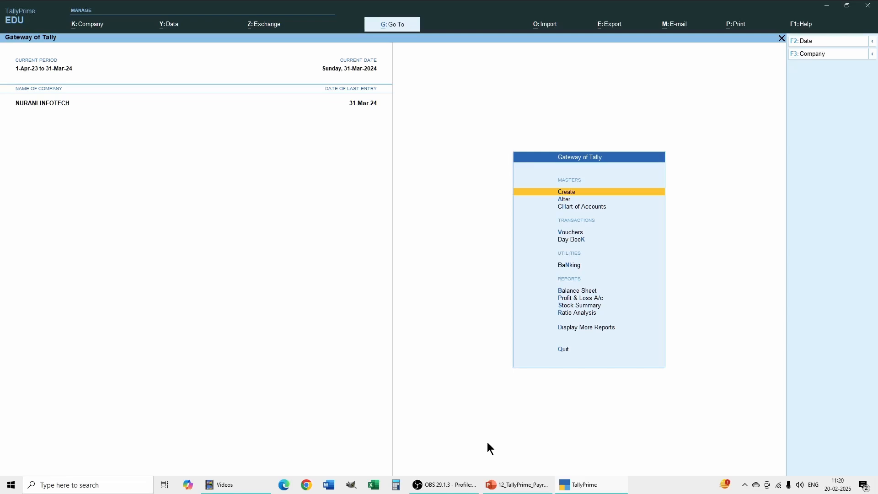
Show all company features for NURANI INFOTECH and set Maintain Payroll and Enable Payroll Statutory to Yes
key(F11)
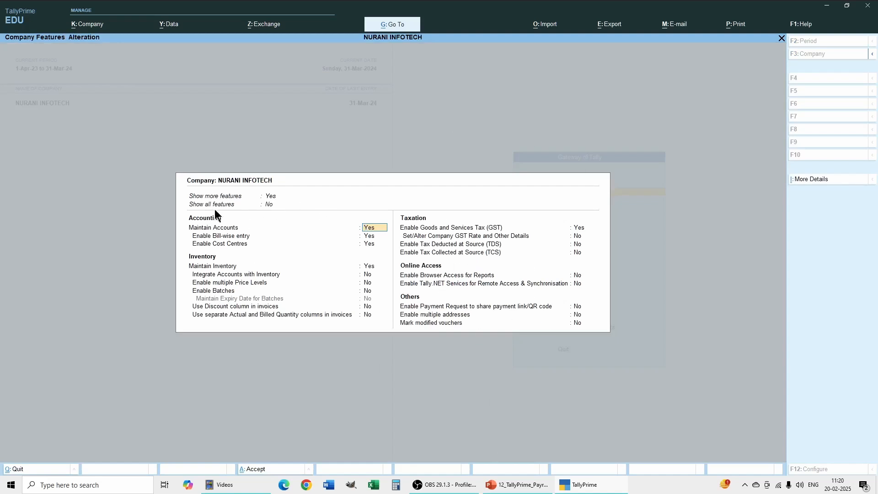
click(268, 203)
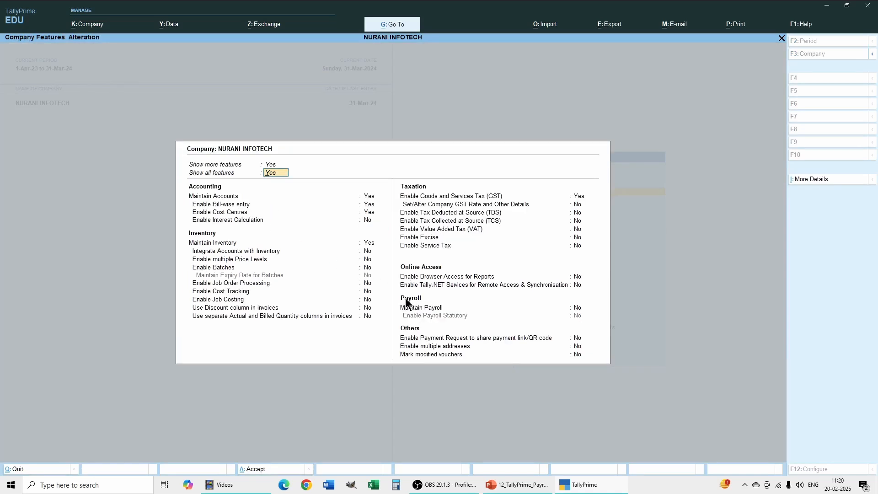
click(577, 309)
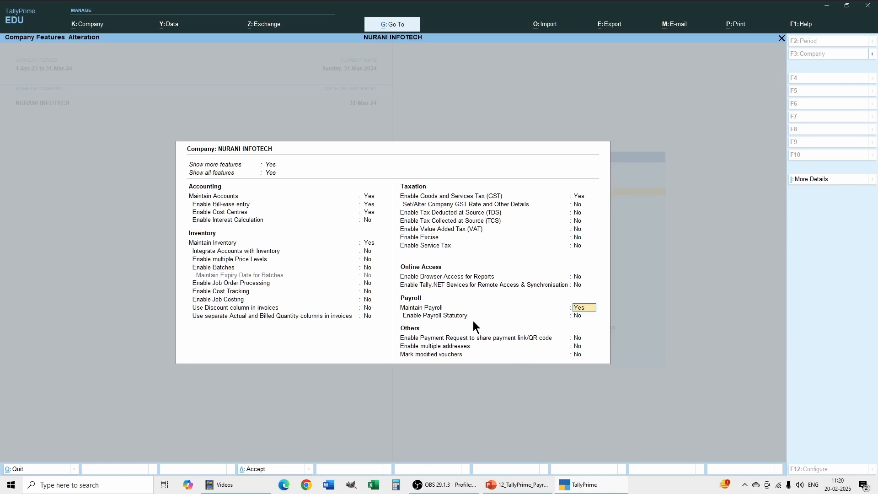
click(579, 315)
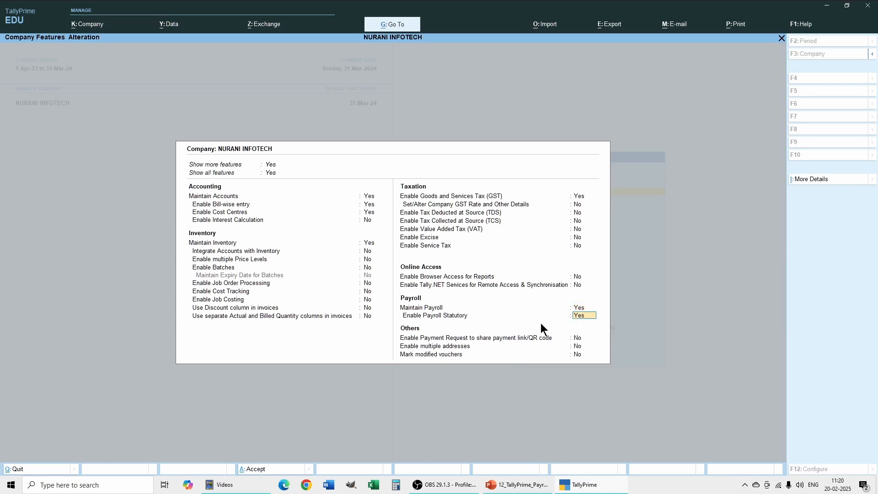
click(583, 343)
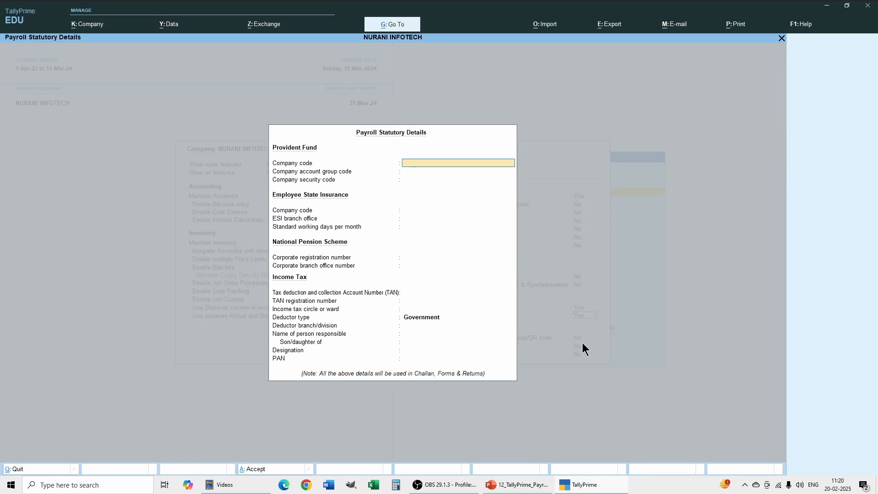
Leave the payroll statutory details blank with deductor type Government, and save the company features
key(Return)
key(Return)
key(Return)
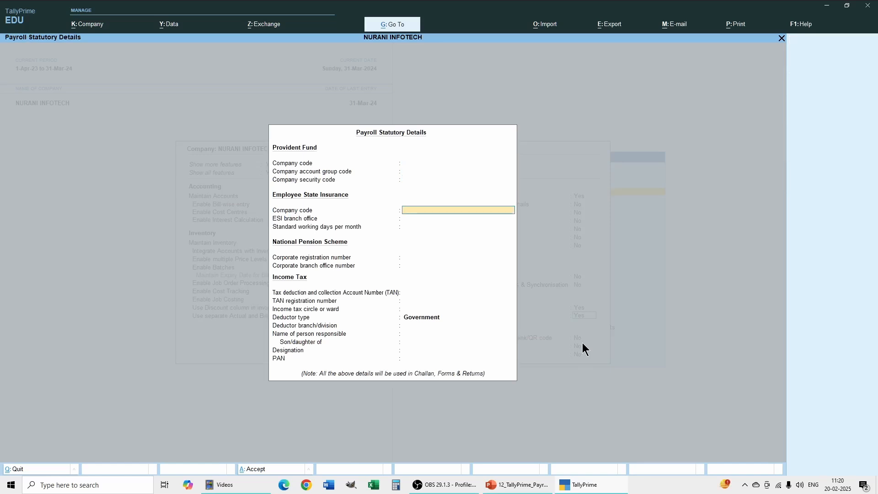
key(Return)
key(Return)
key(Return)
key(Return)
key(Return)
key(Return)
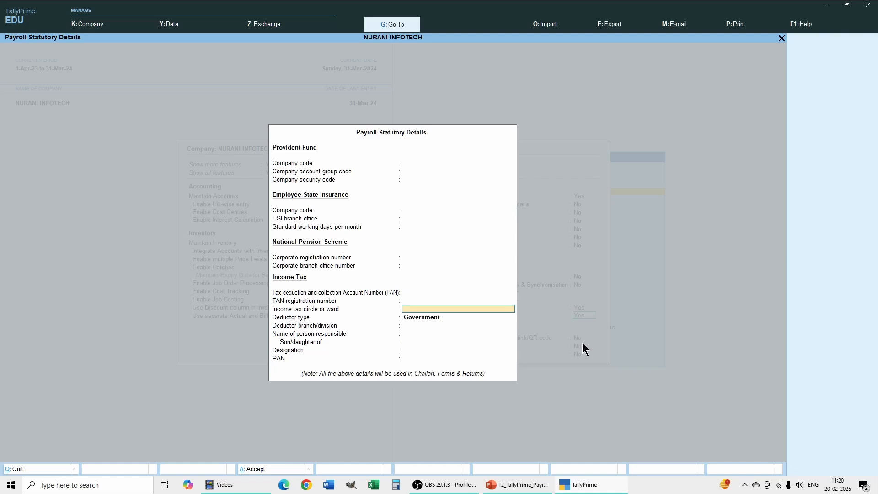
key(Return)
key(Return)
key(Return)
key(Return)
key(Return)
key(Return)
key(Return)
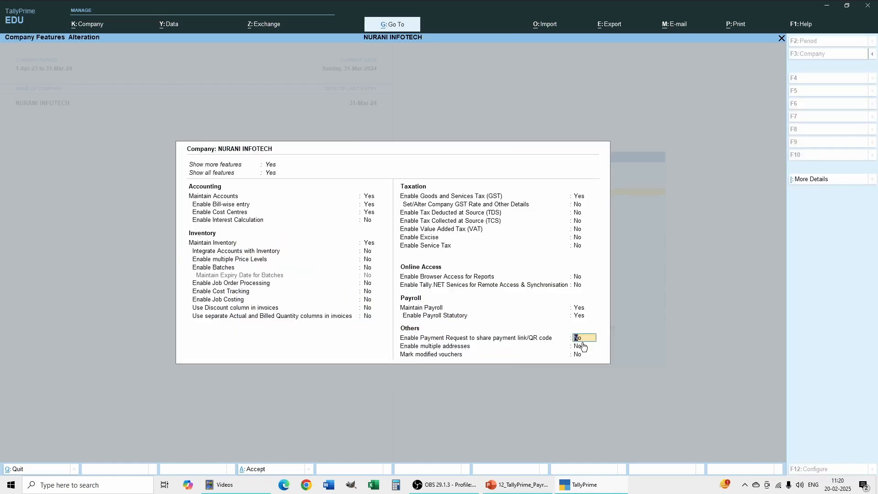
key(Return)
key(Return)
key(Return)
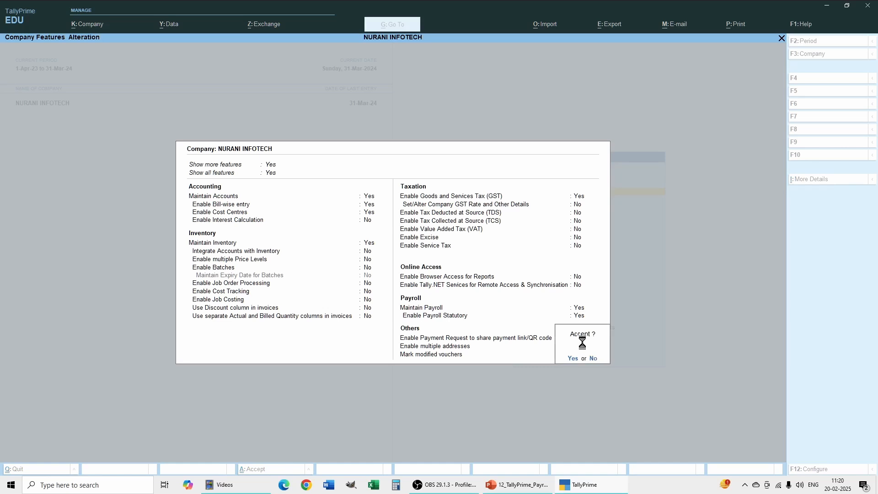
key(Return)
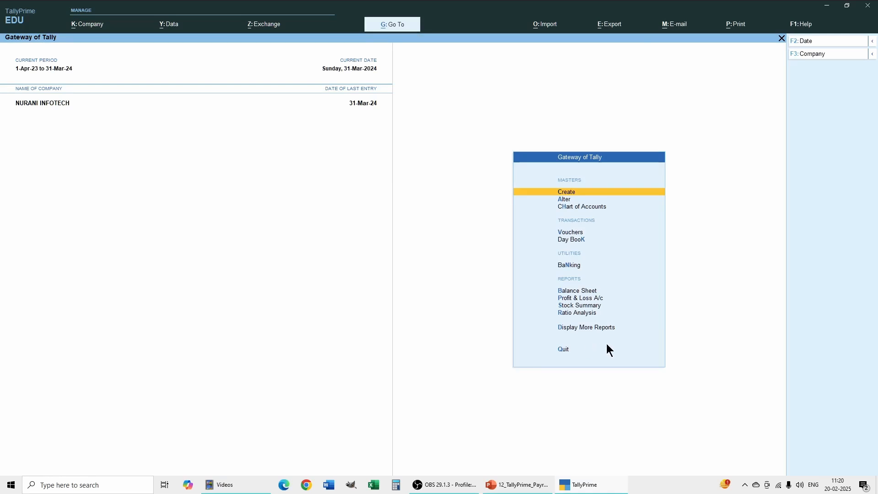
Create an employee category named Head Office, allocating revenue items but not non-revenue items
click(566, 194)
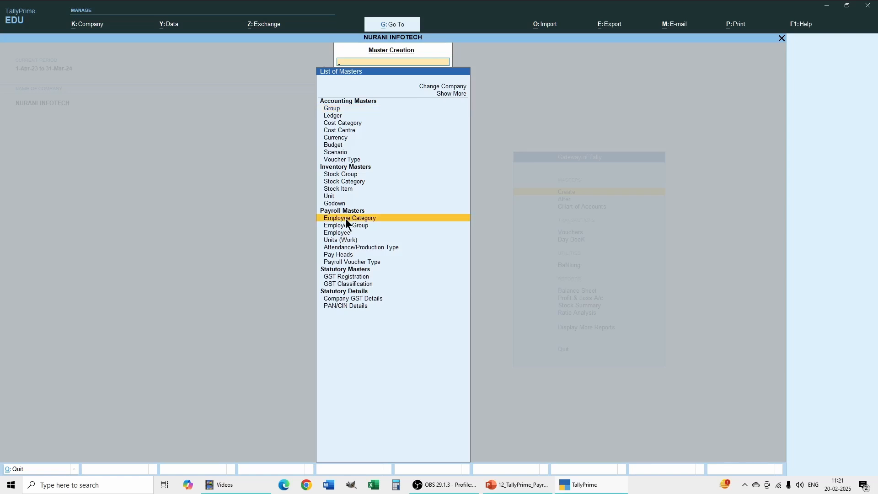
click(346, 220)
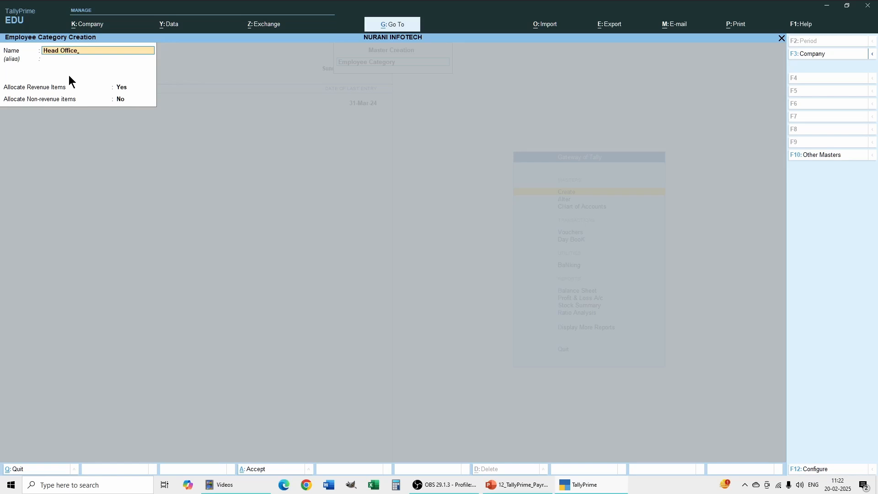
key(Return)
key(Return)
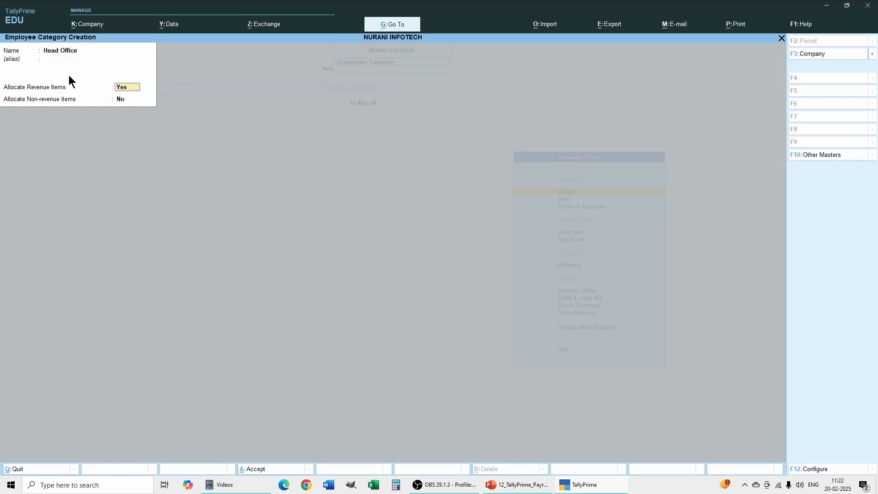
key(Return)
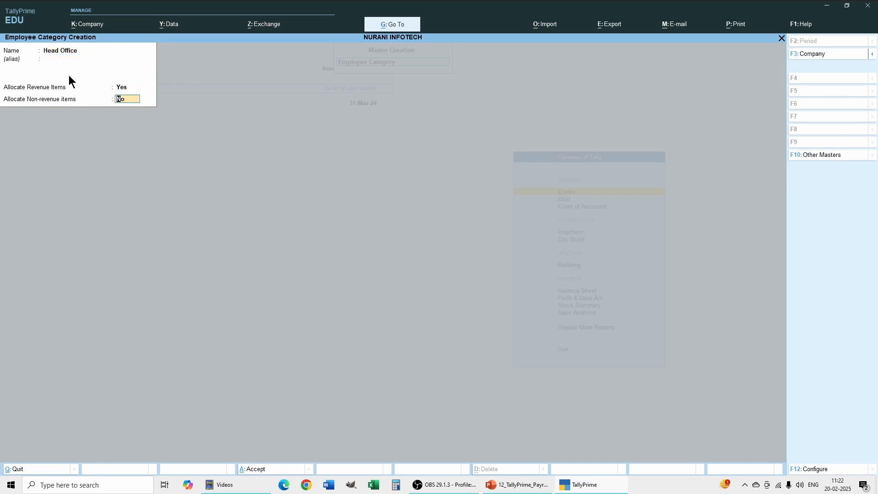
key(Return)
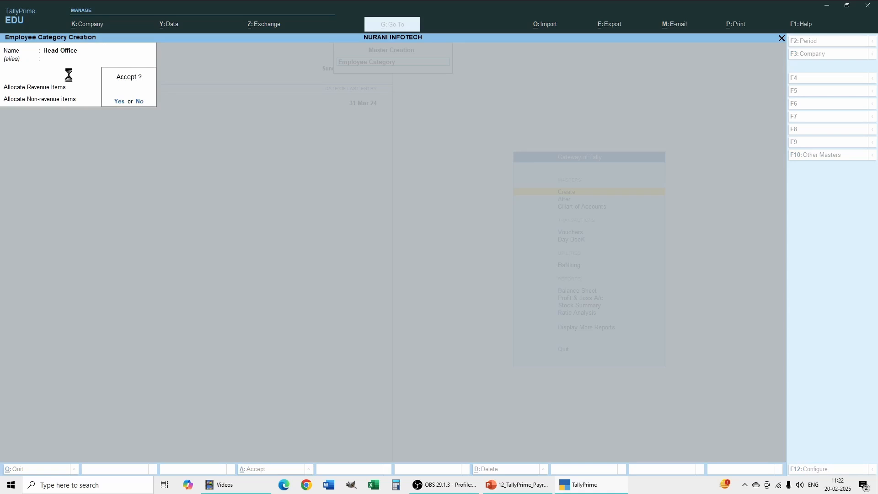
key(Return)
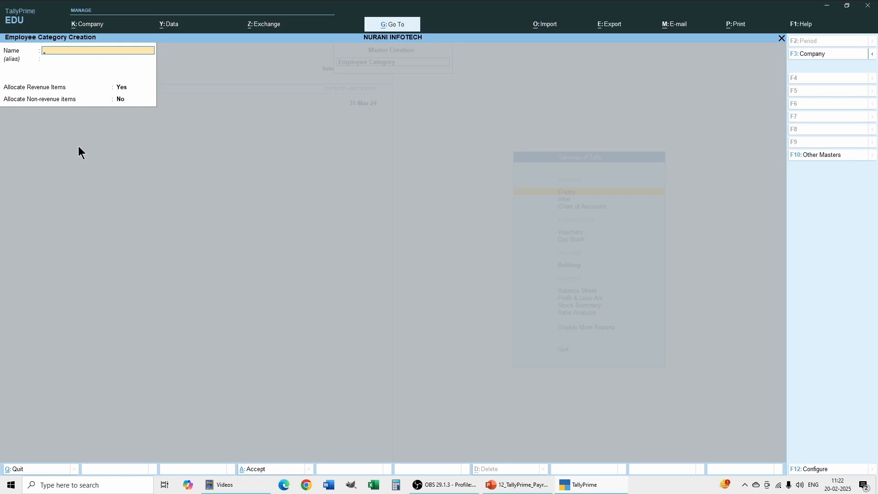
Create a second employee category named Branch Office with the default allocation settings, and leave master creation
text(Branch Off)
key(Return)
key(Return)
key(Return)
key(Return)
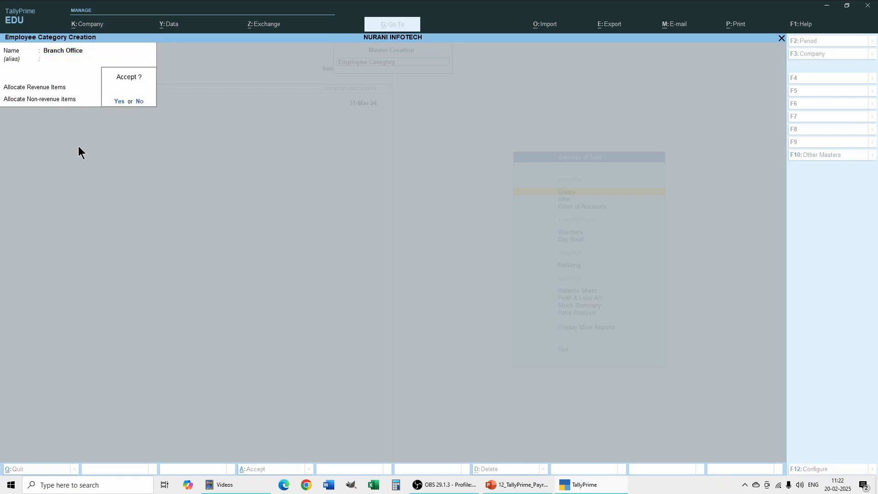
key(Return)
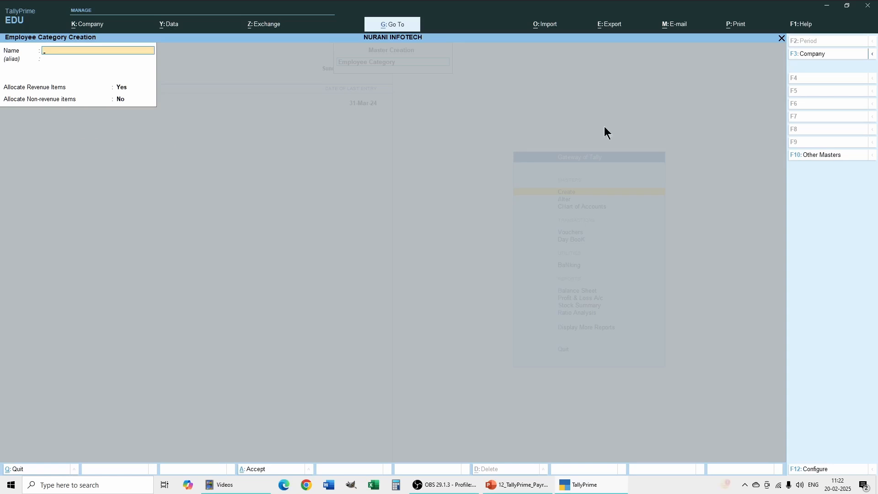
click(781, 38)
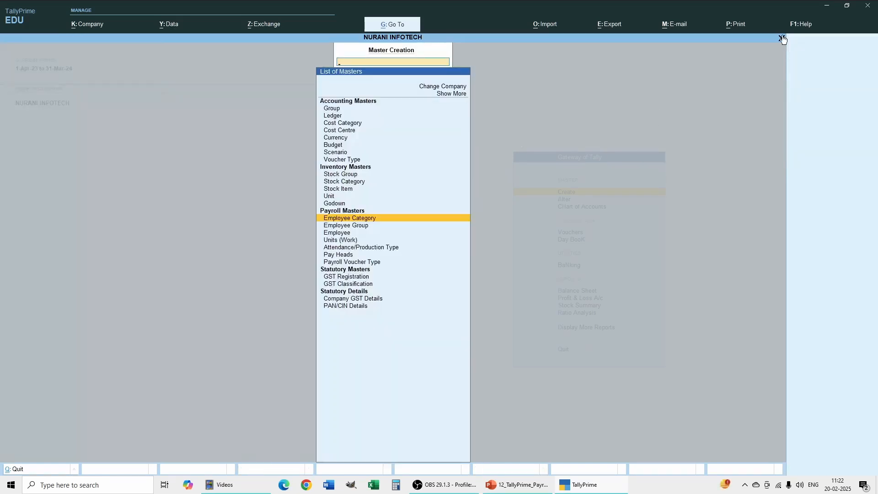
click(781, 39)
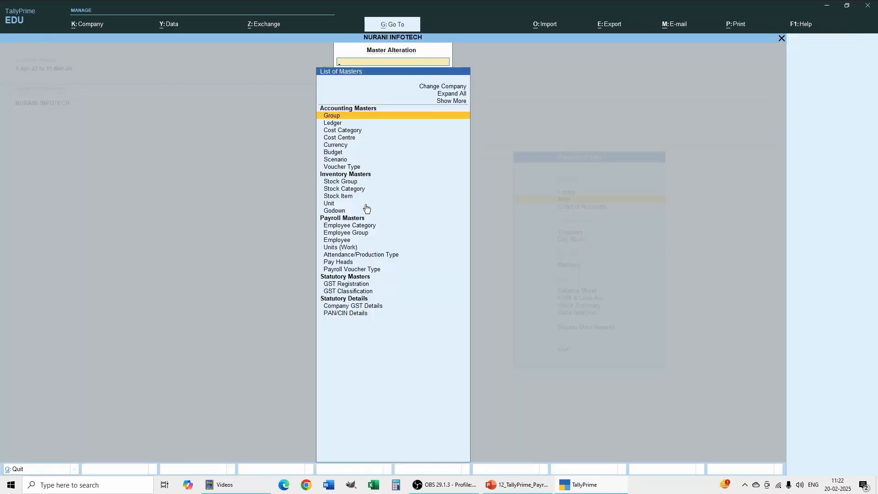
Open the Branch Office employee category for alteration, start deleting it but decline the deletion, and return to the gateway
click(345, 224)
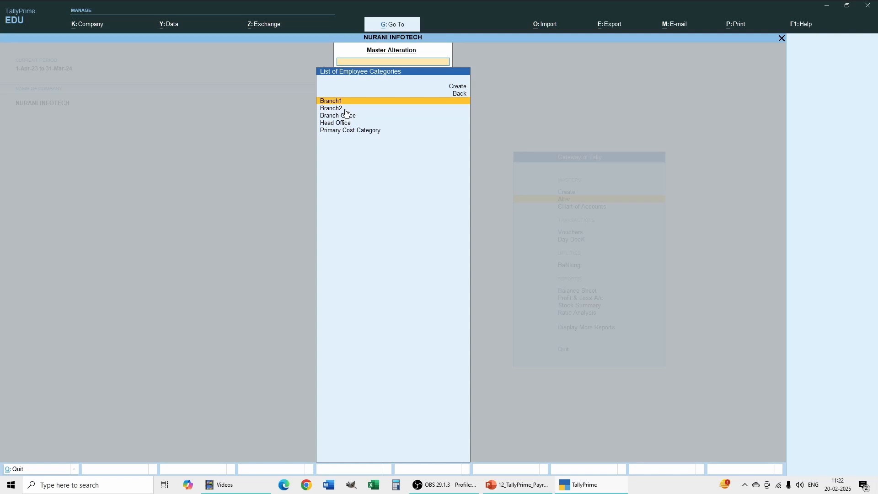
click(345, 115)
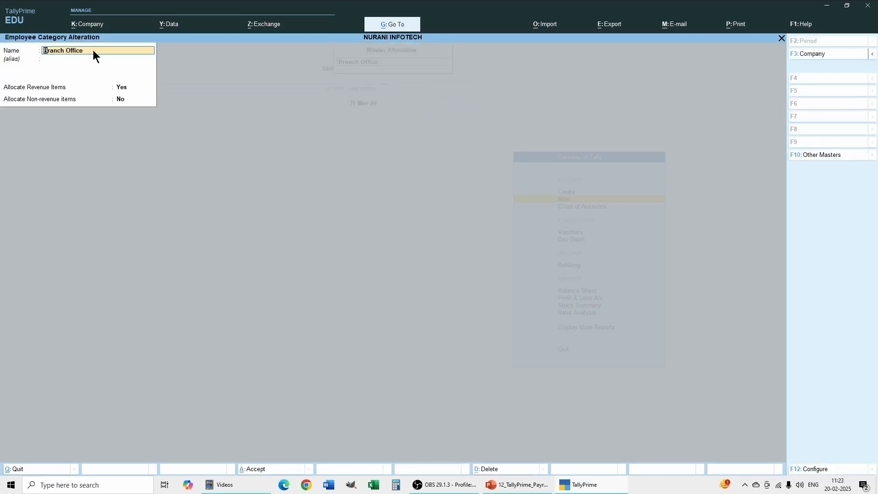
click(505, 469)
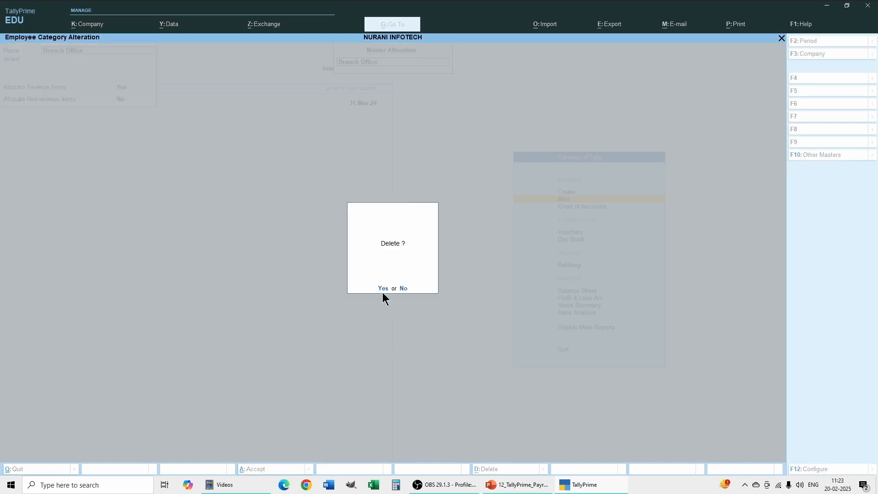
click(404, 289)
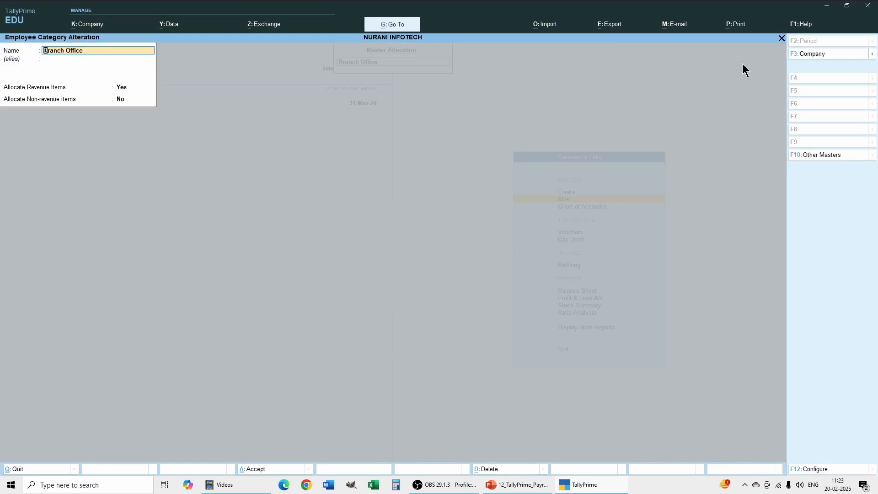
click(782, 39)
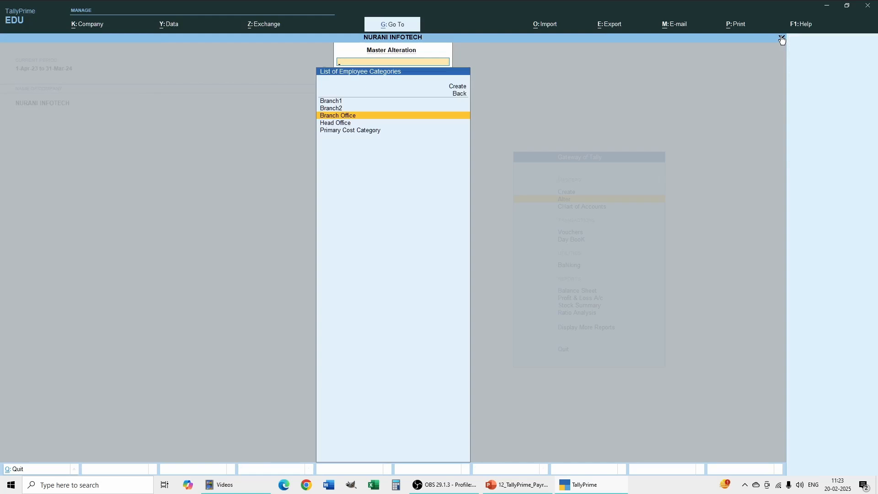
click(782, 39)
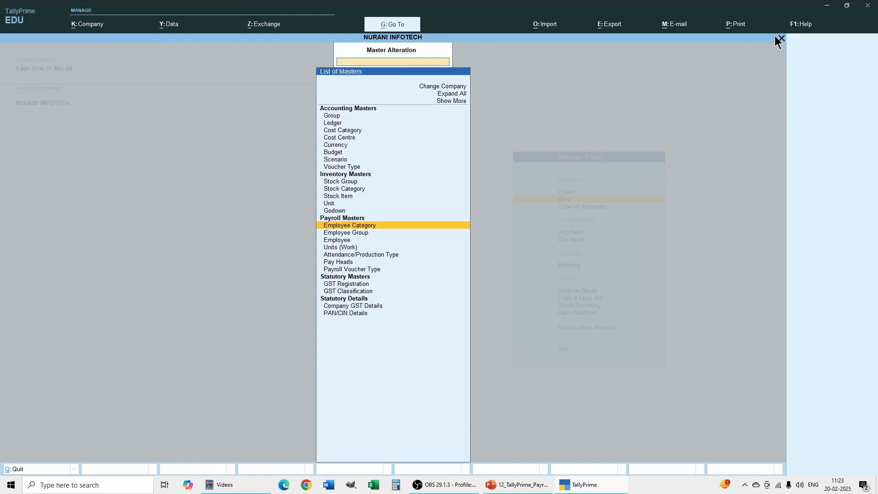
click(782, 39)
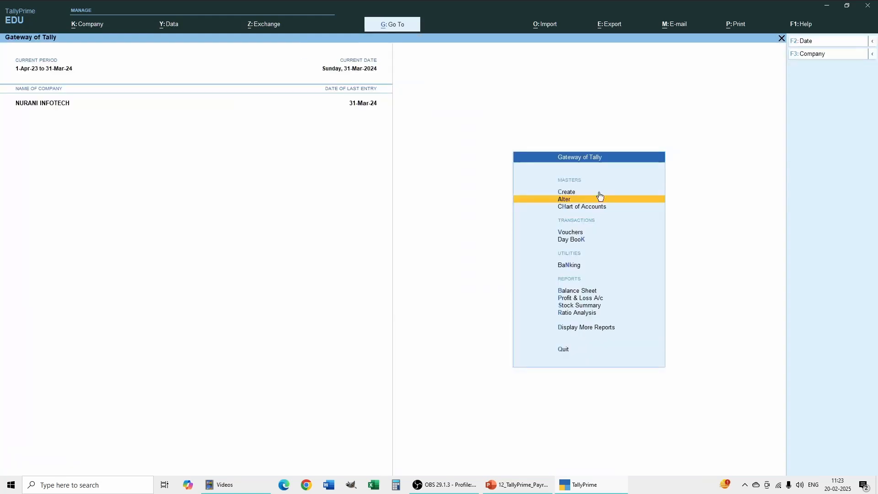
Create an employee group named HR Depatment in the Head Office category, under Primary, without salary details
click(567, 192)
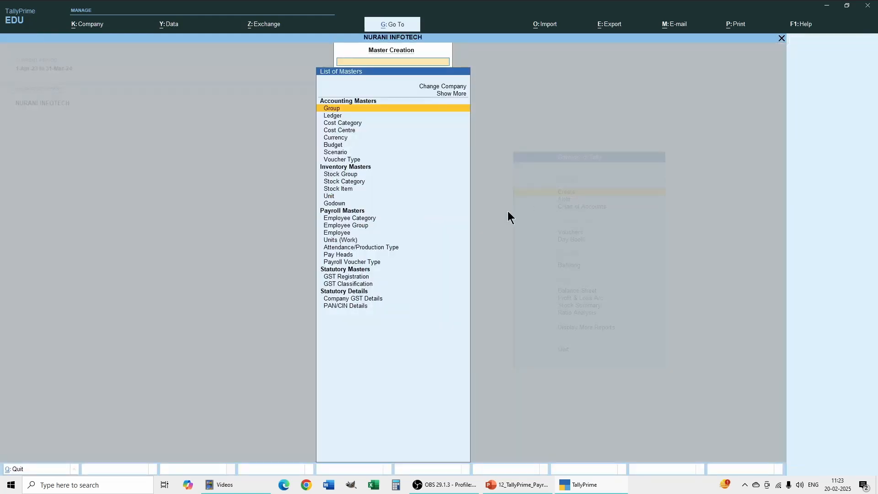
click(351, 227)
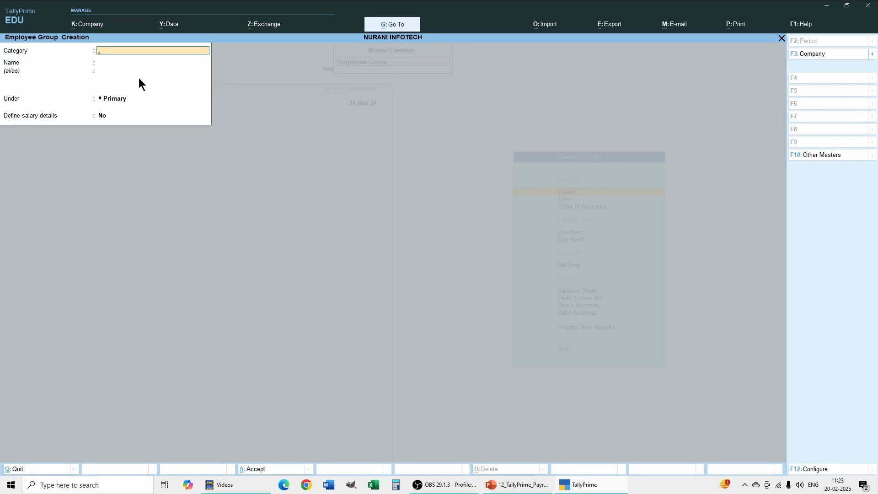
text(H)
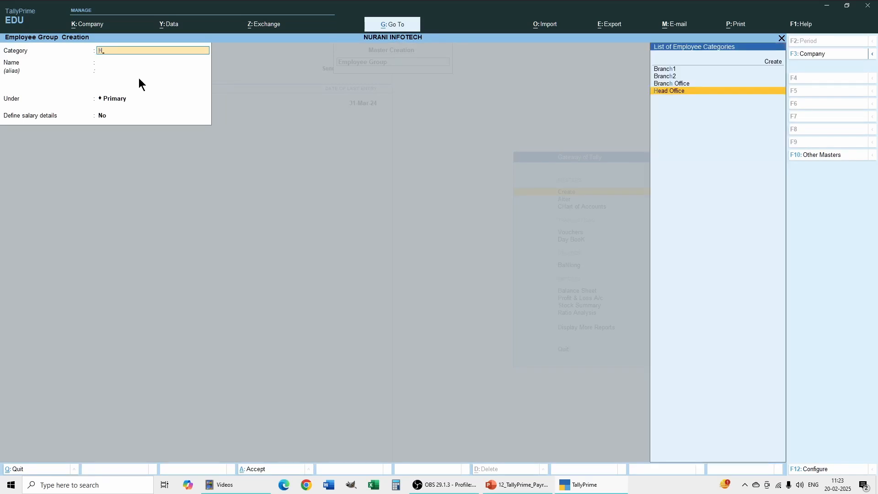
key(Return)
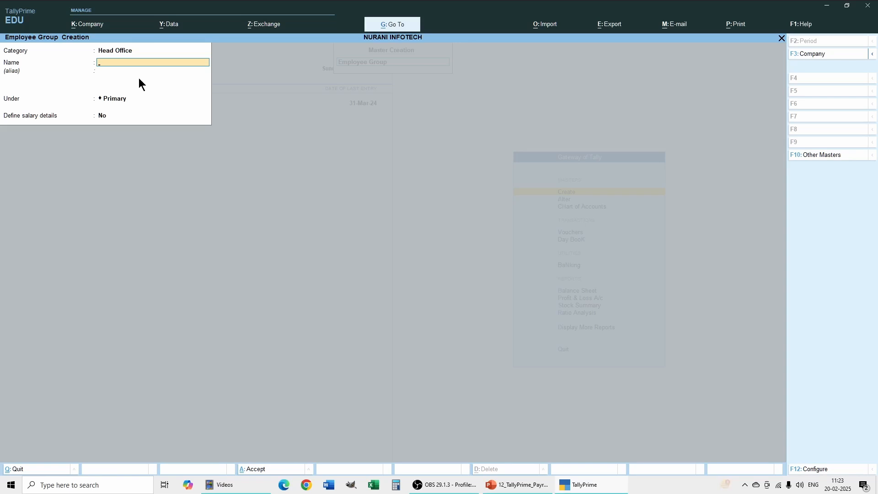
text(HR Depatment)
key(Return)
key(Return)
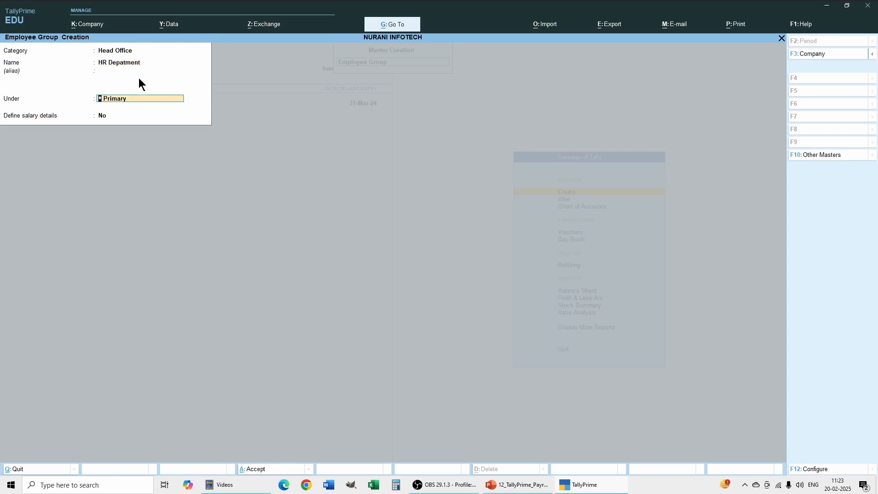
key(Return)
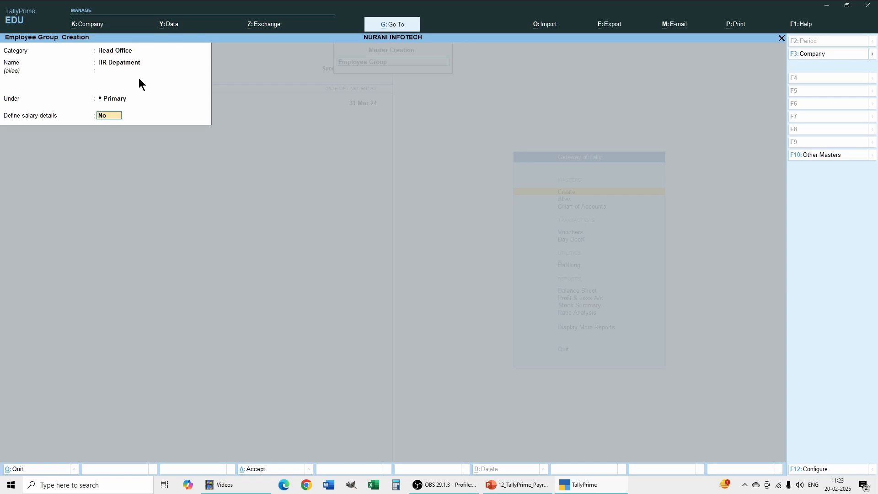
key(Return)
Create an employee group named Sales Dept in the Head Office category, under Primary, without salary details
key(Return)
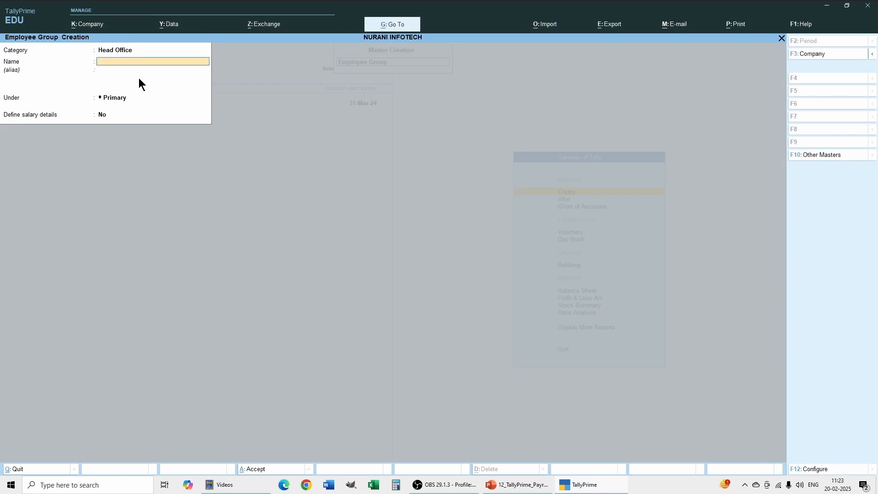
text(Sales Dept)
key(Return)
key(Return)
key(Return)
key(Return)
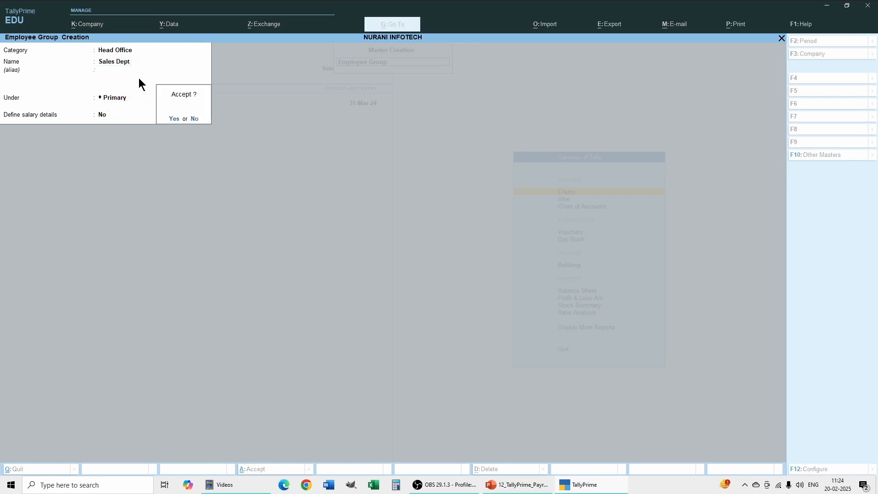
key(Return)
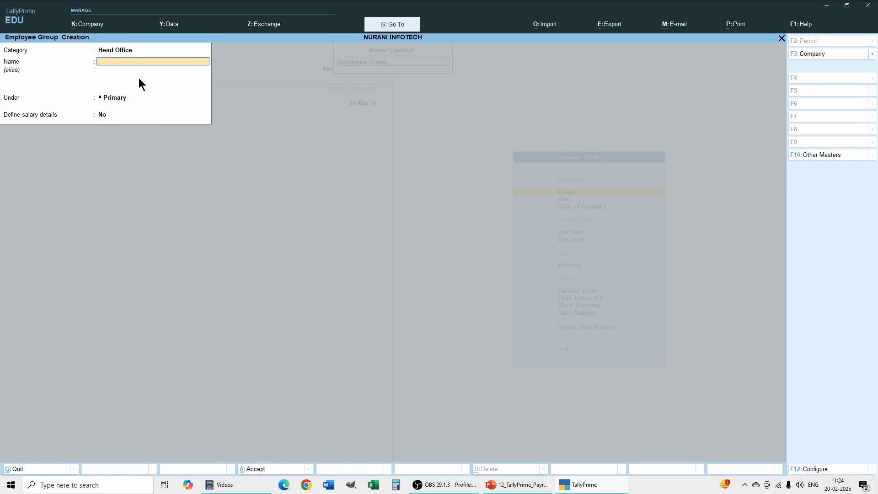
Create an employee group named Marketing Dept in the Branch Office category, under Primary, without salary details
key(BackSpace)
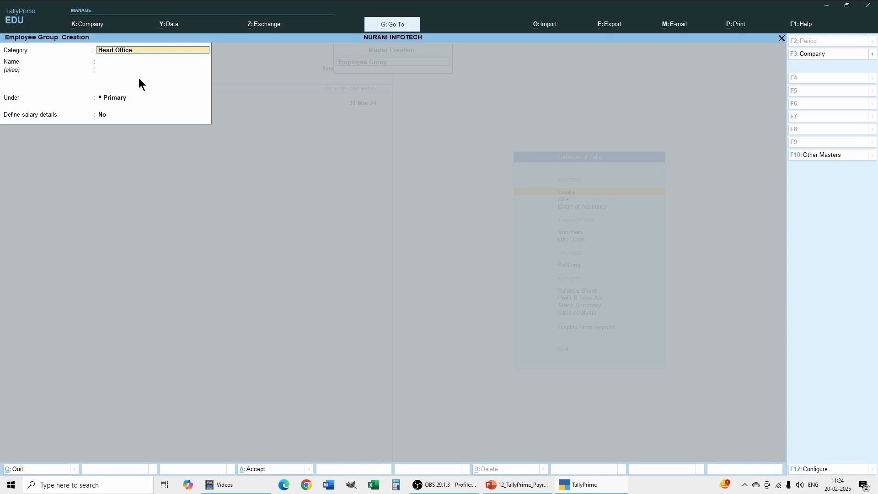
text(B)
key(Down)
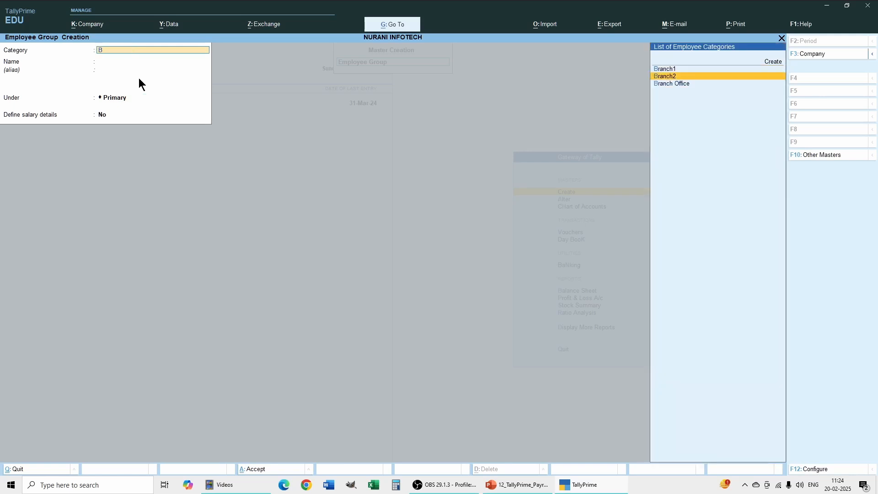
key(Down)
key(Return)
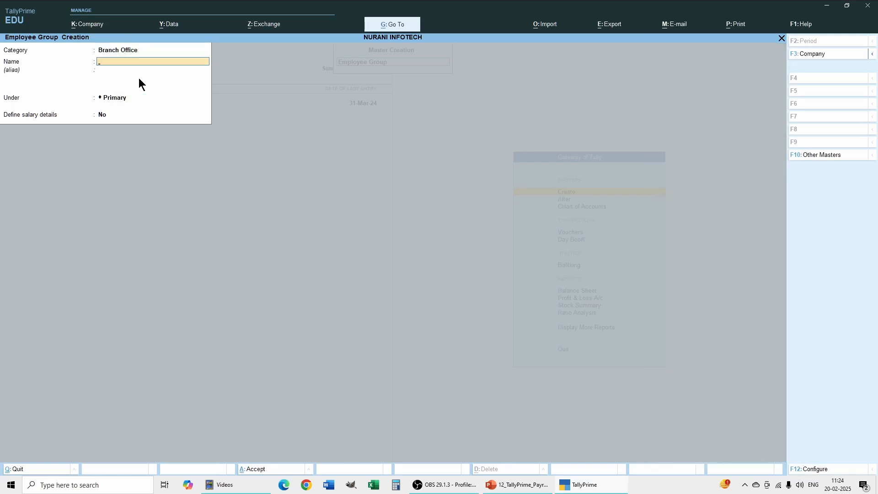
text(Ma)
key(Return)
key(Return)
key(Return)
key(Return)
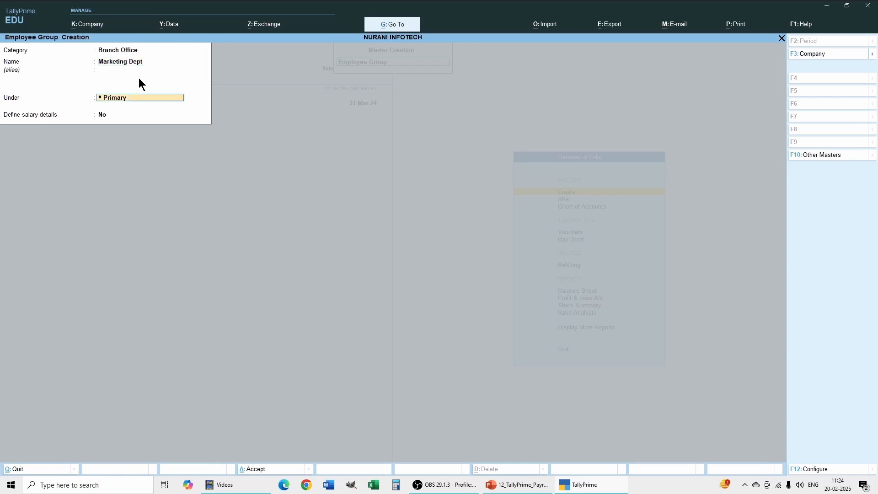
key(Return)
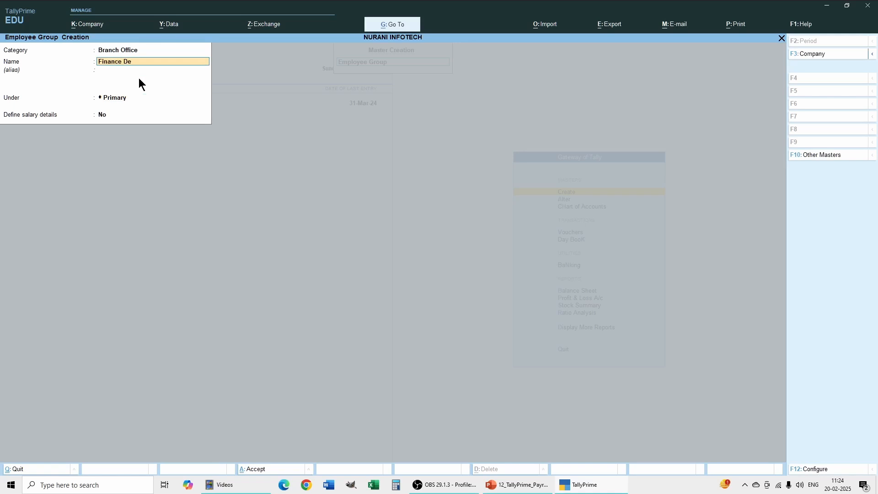
Create an employee group named Finance Dept in the Branch Office category, under Primary, without salary details, and leave group creation
key(Return)
key(Return)
key(Return)
key(Return)
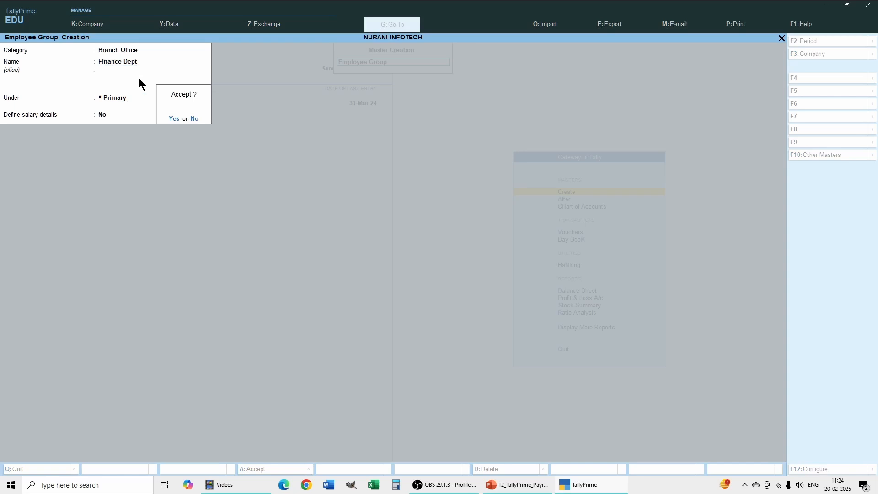
key(Return)
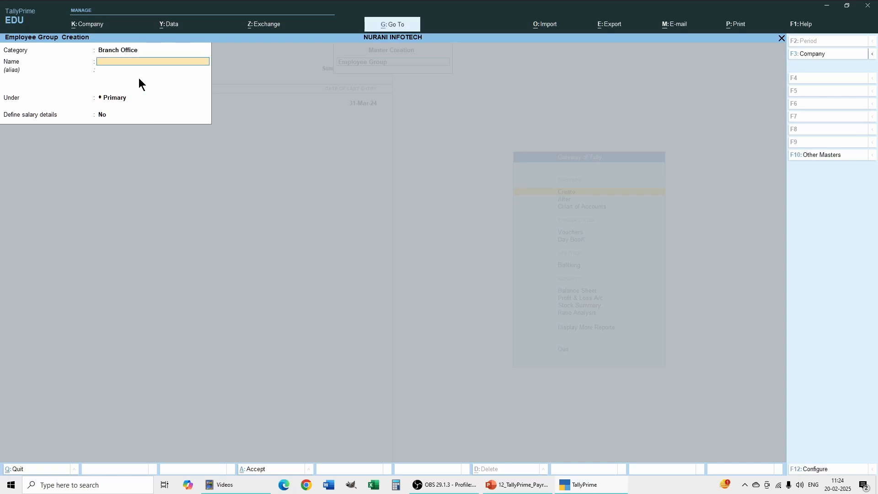
click(782, 39)
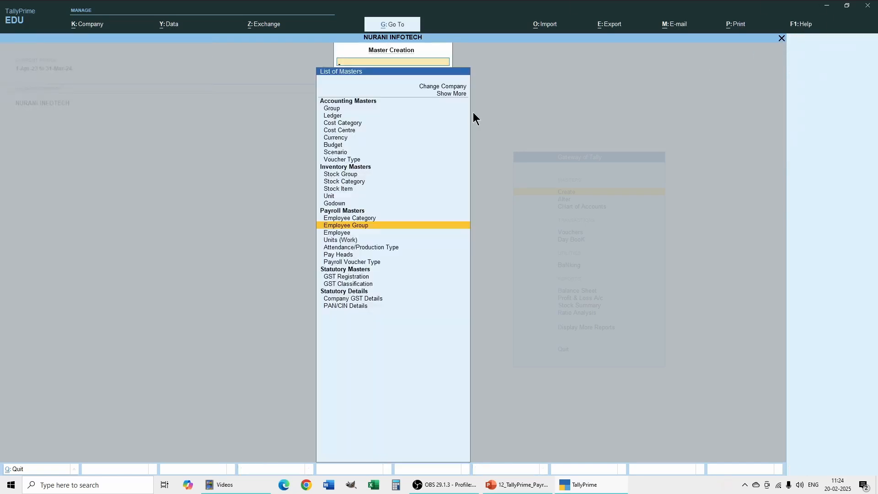
Start a new employee master in the Head Office category and enter the employee's name without an alias
click(337, 234)
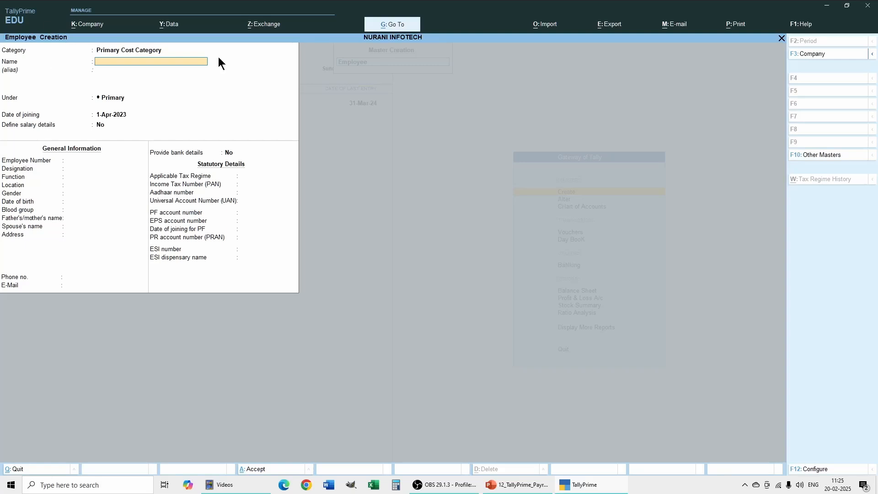
click(140, 52)
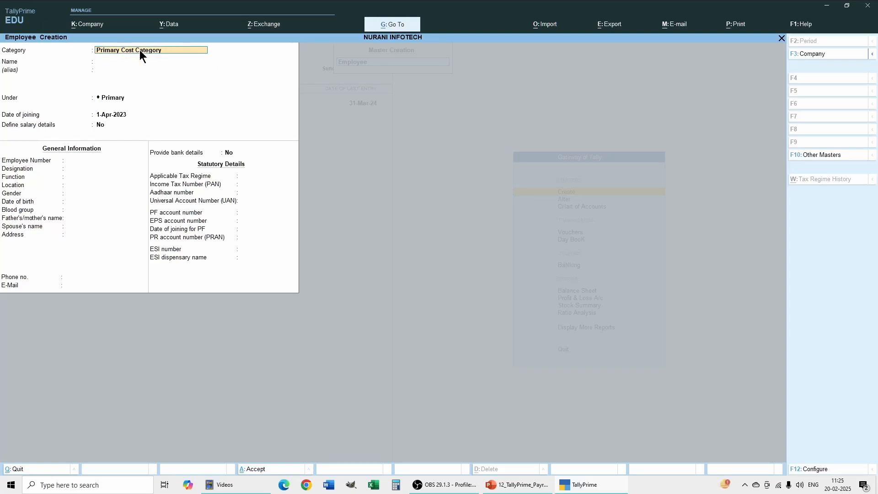
text(He)
key(Return)
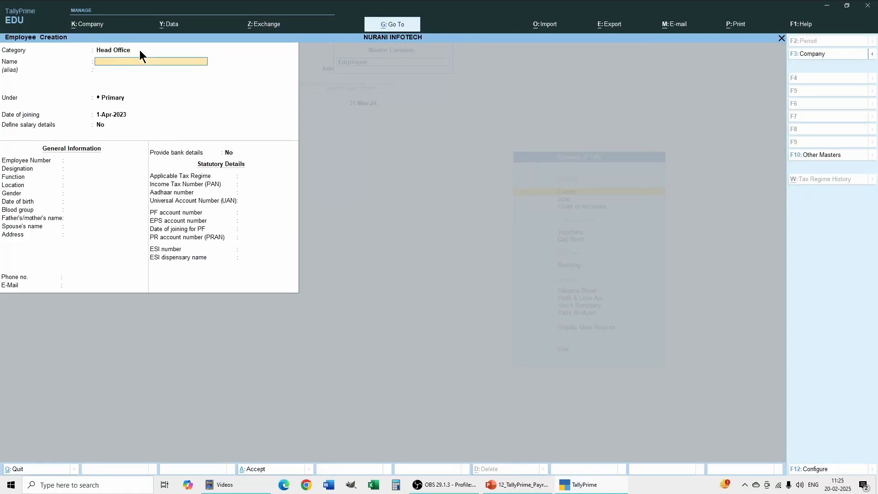
text(A)
key(Return)
key(Return)
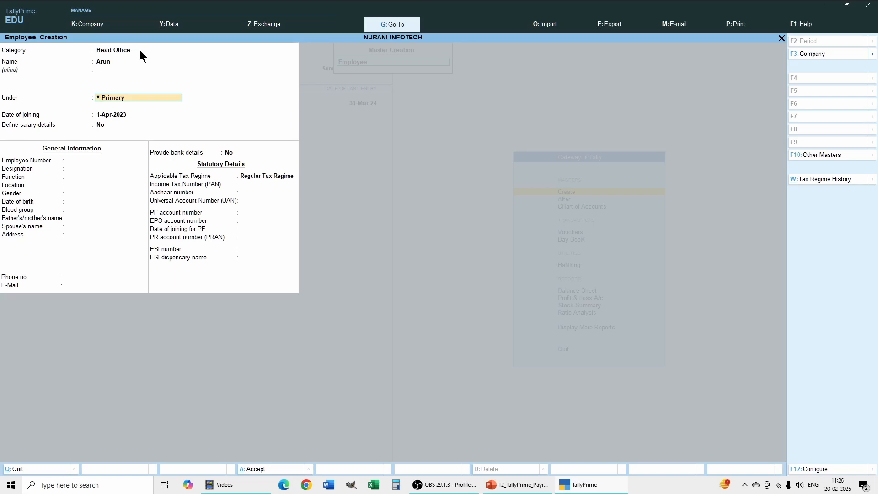
Place the employee under HR Depatment with joining date 1-Apr-2023 and no salary details
text(H)
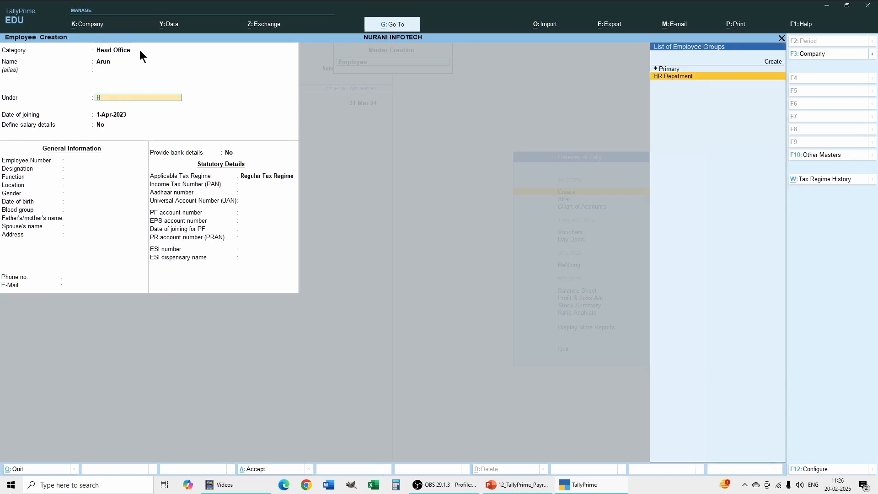
text(r)
key(Return)
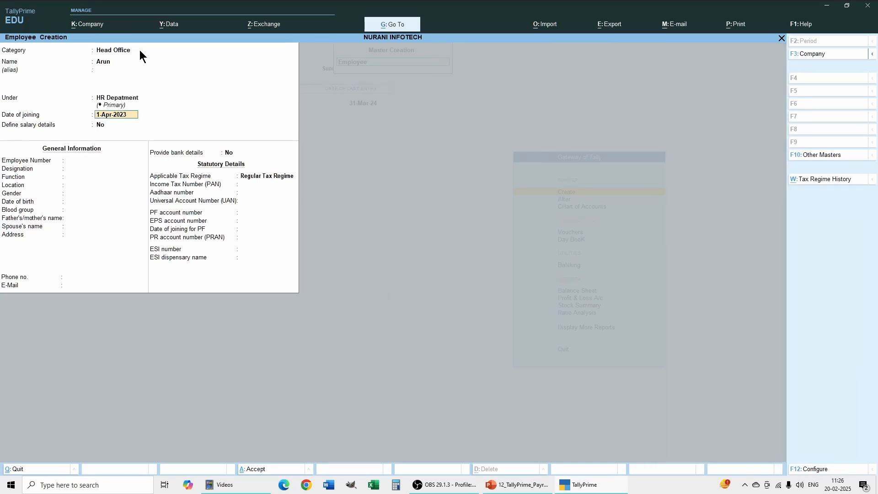
key(Return)
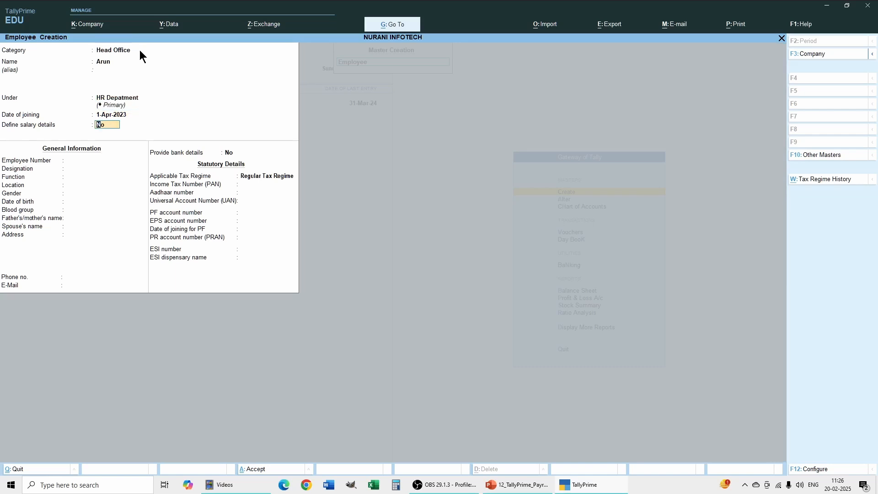
key(Return)
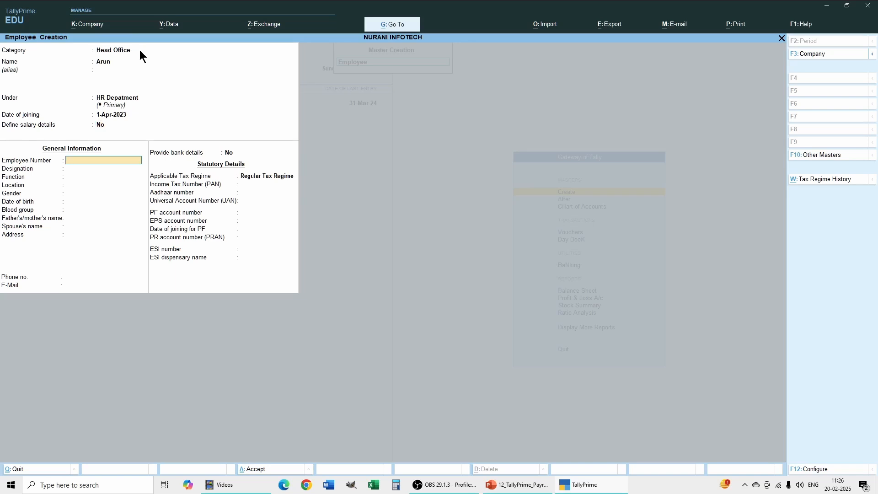
Enter the employee number, set gender and blood group to Unknown, and leave the remaining general information blank
key(Return)
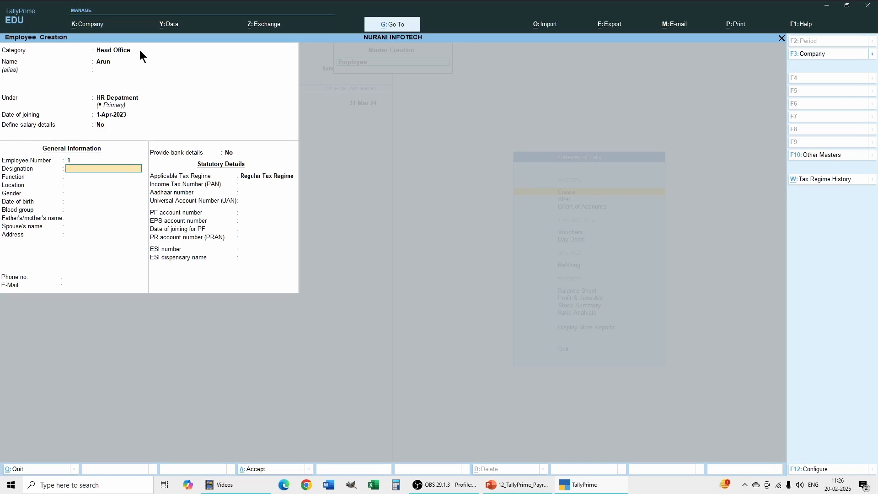
key(Return)
key(Return)
key(Return)
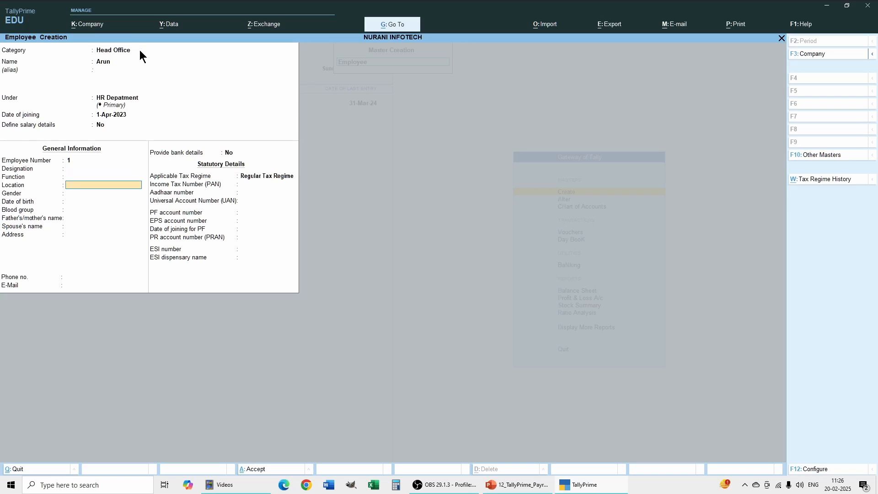
key(Return)
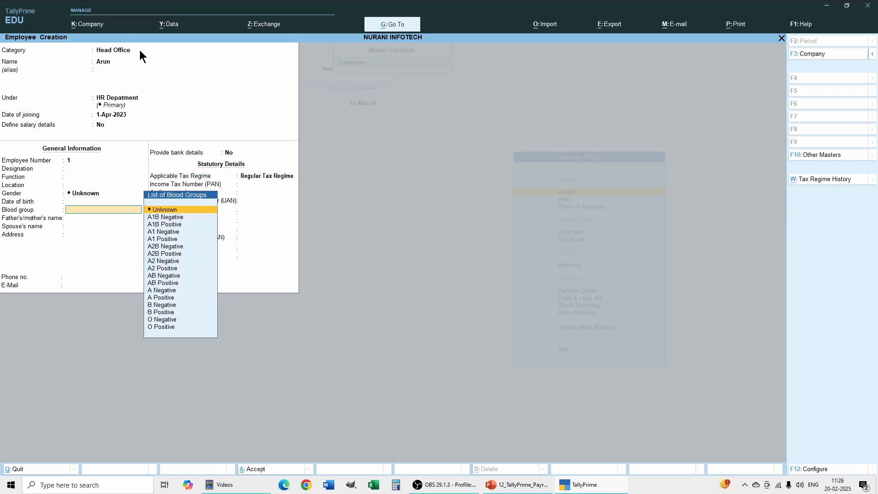
key(Return)
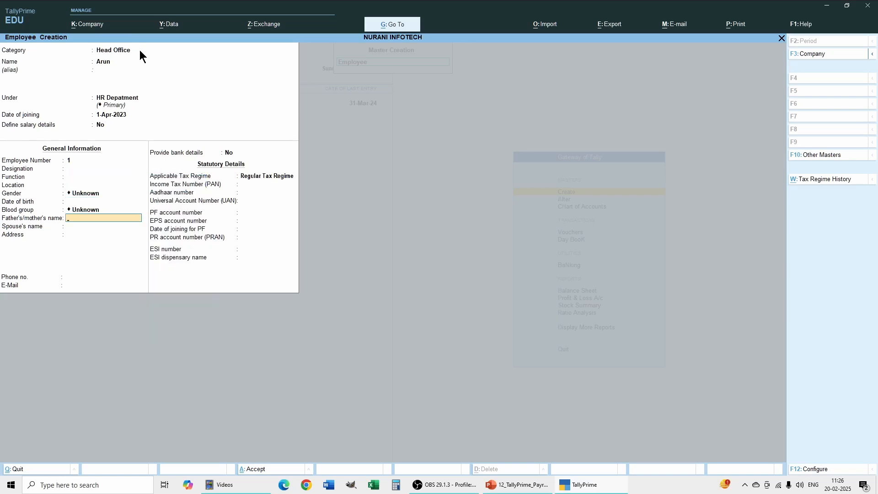
key(Return)
key(Return)
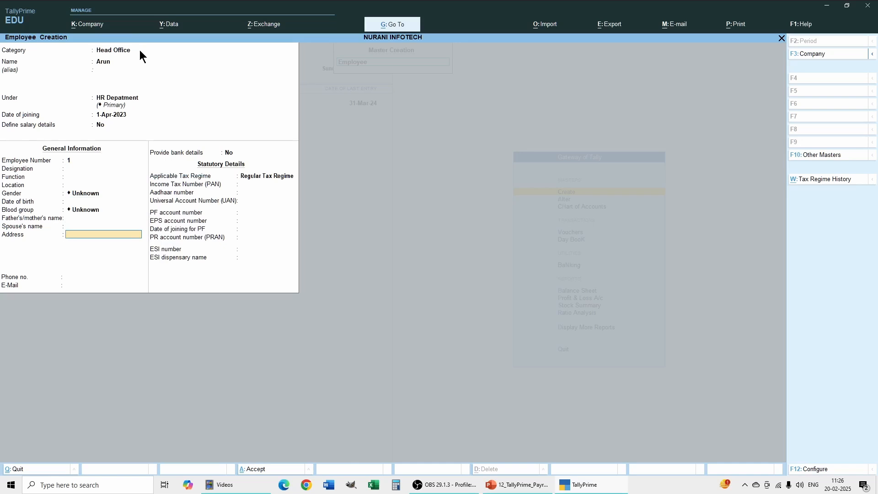
key(Return)
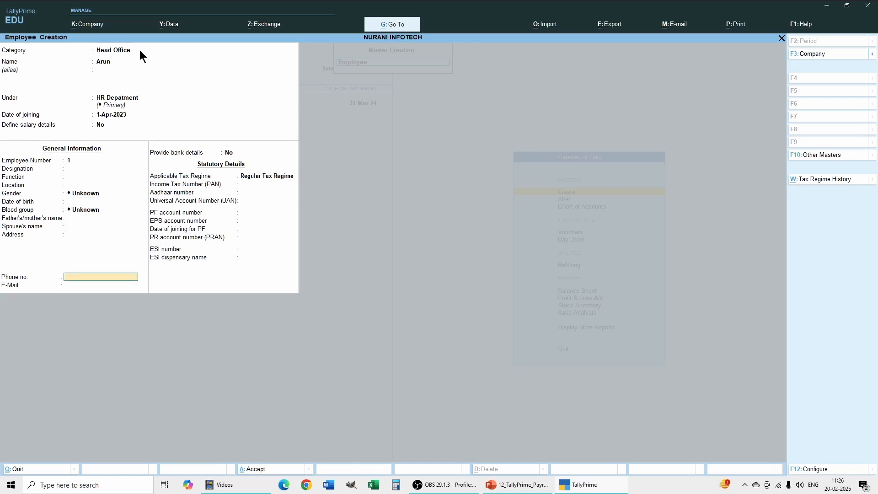
key(Return)
key(Return)
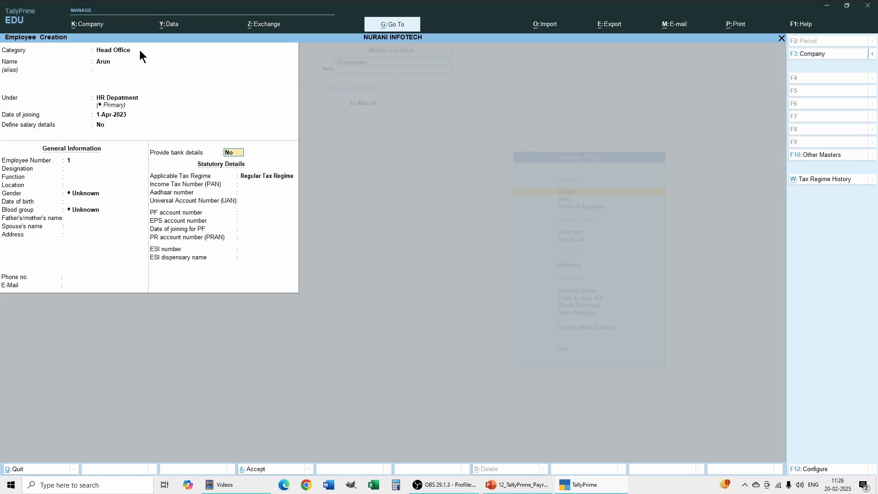
Set Provide bank details to Yes for the employee and open the bank details form
key(Return)
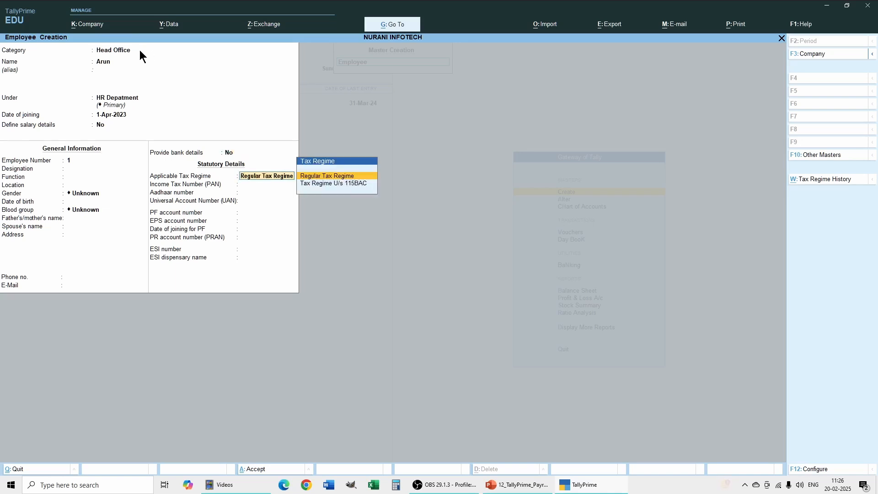
click(234, 157)
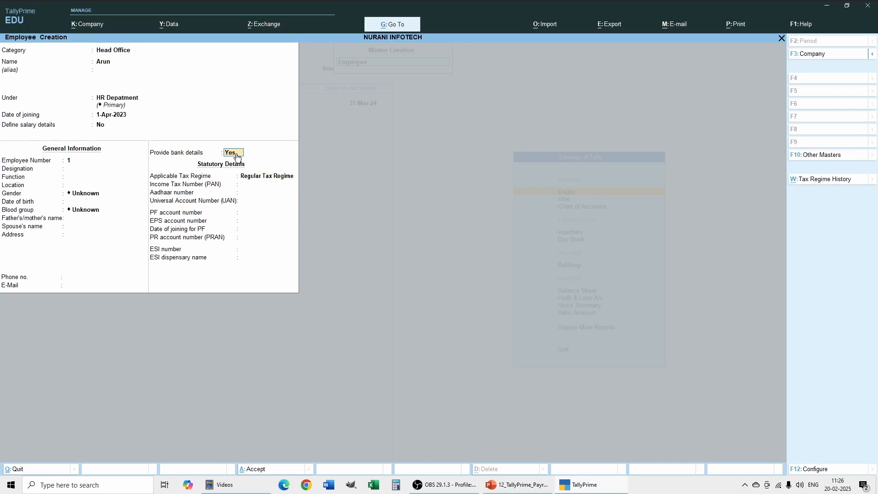
click(237, 156)
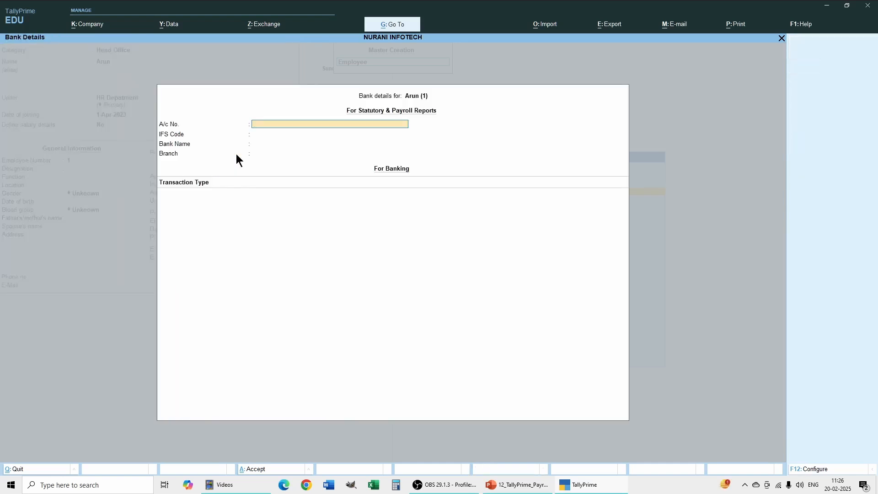
Fill in the employee's bank account number and the IFS code 12456 for statutory and payroll reports
key(Return)
key(Return)
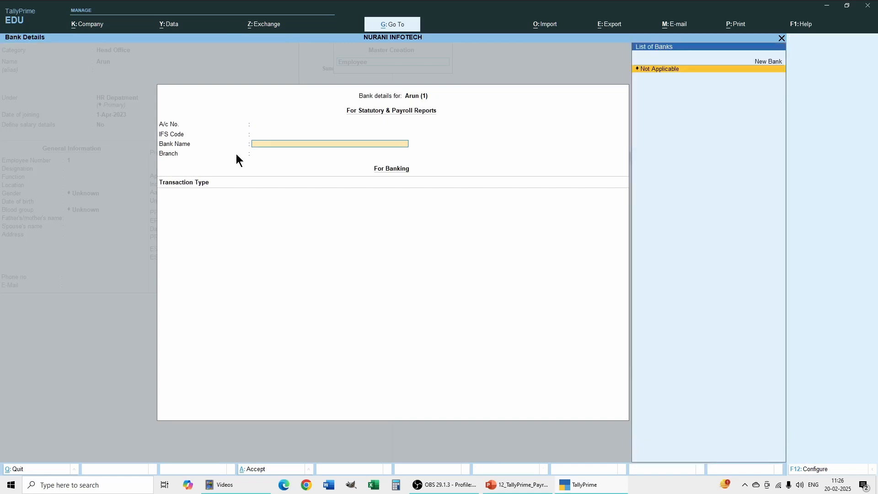
key(Return)
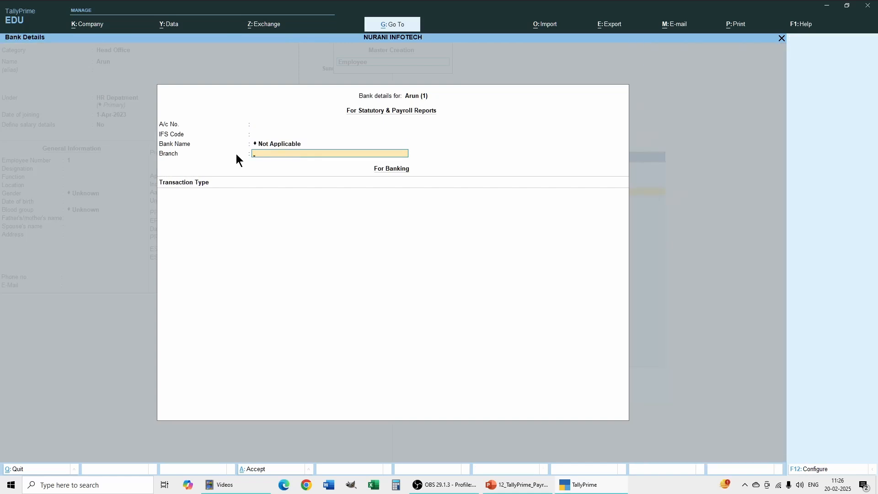
click(263, 126)
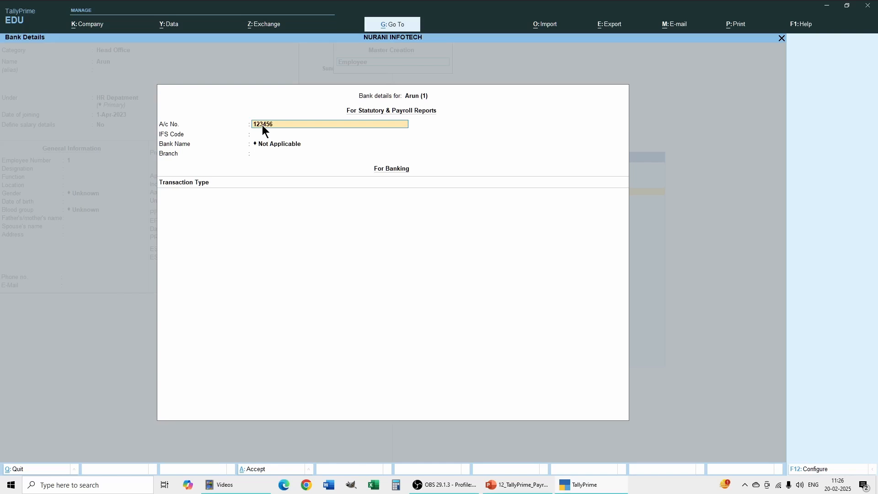
key(Return)
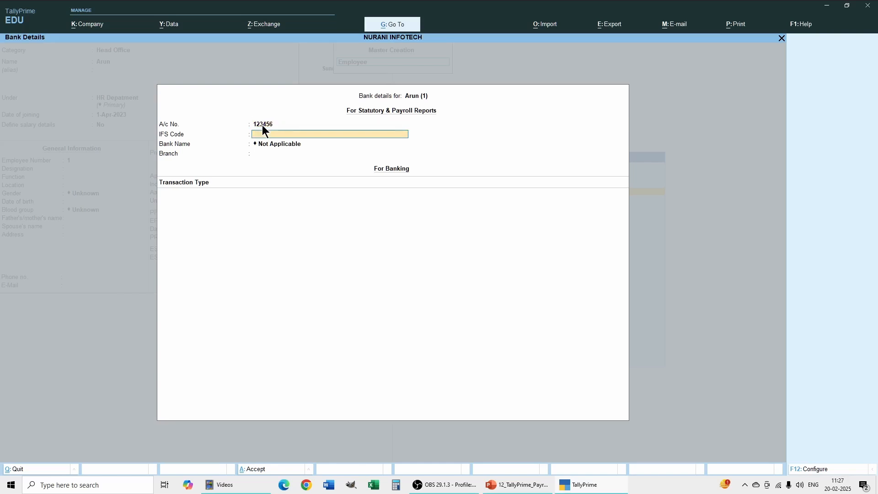
text(12456)
key(Return)
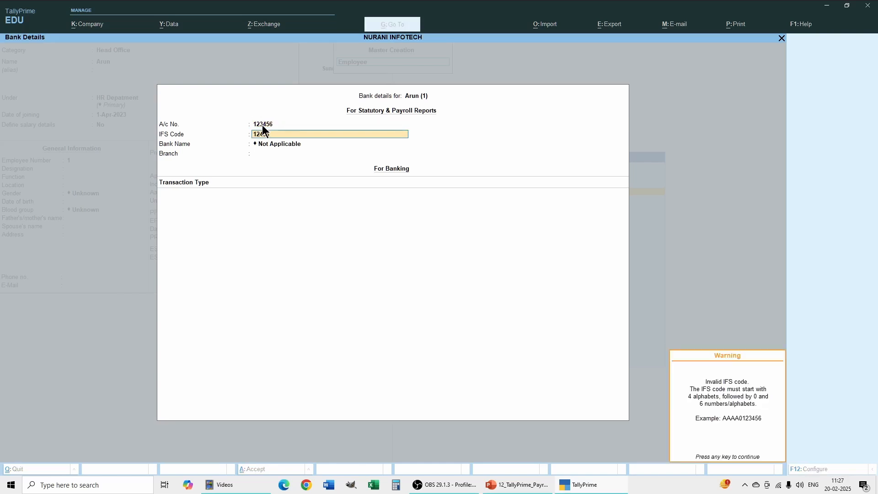
key(Return)
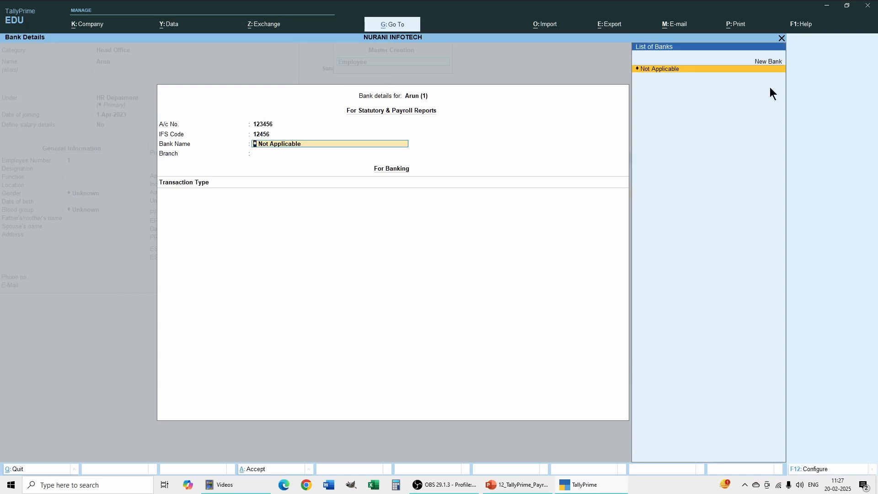
Add SBI Bank as a new bank name for the employee's bank details and set the branch to Palakkad
click(770, 62)
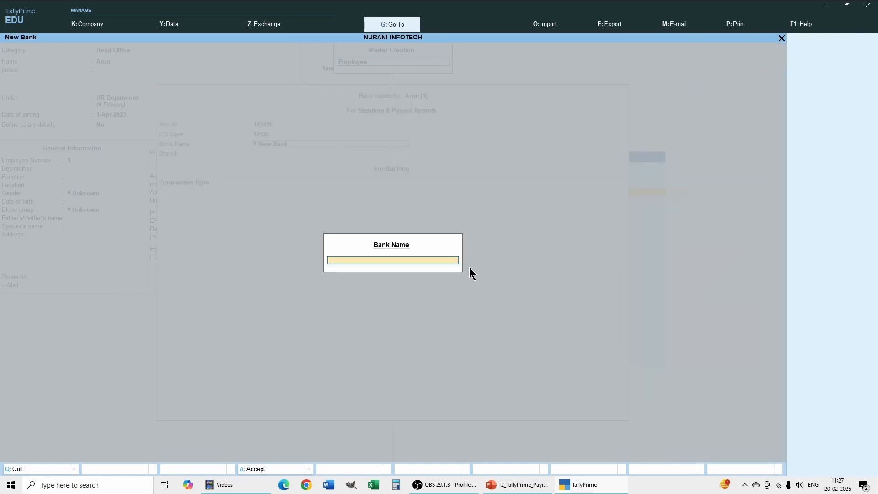
text(SBI Bank)
key(Return)
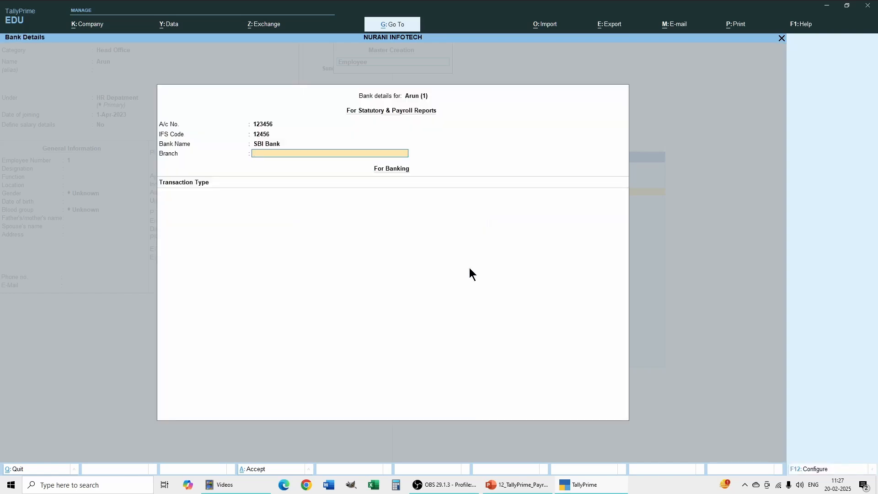
text(Palakkad)
key(Return)
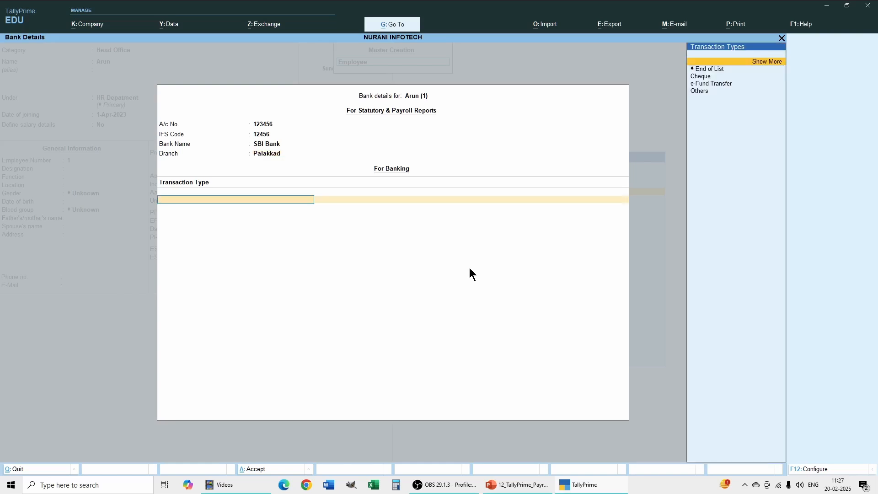
Add a Cheque transaction type crossed using A/c Payee to the employee's banking details and finish the bank details
key(Down)
key(Down)
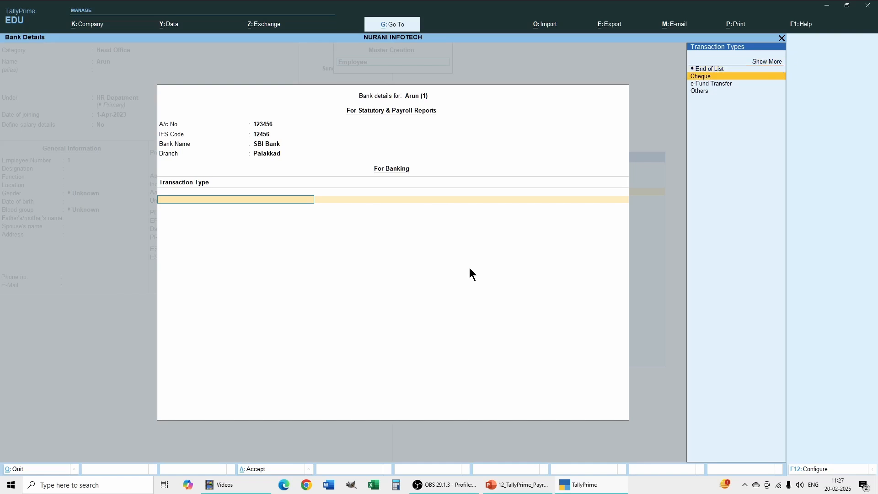
key(Down)
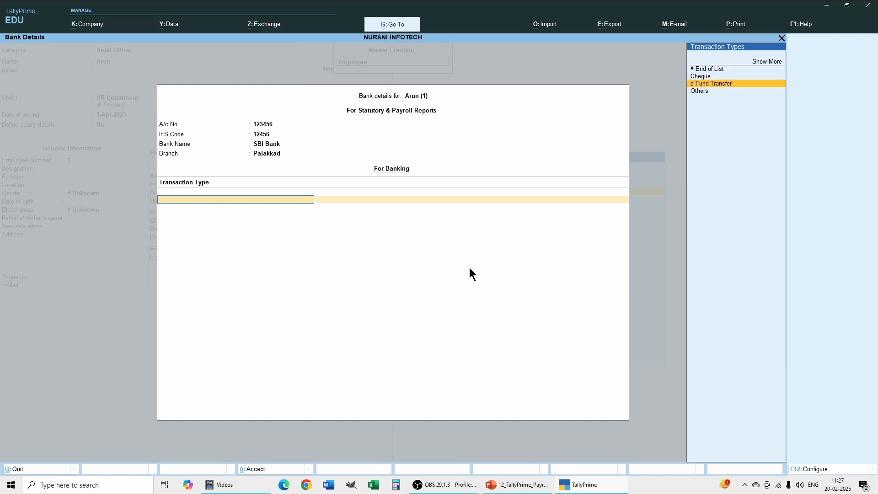
key(Up)
key(Return)
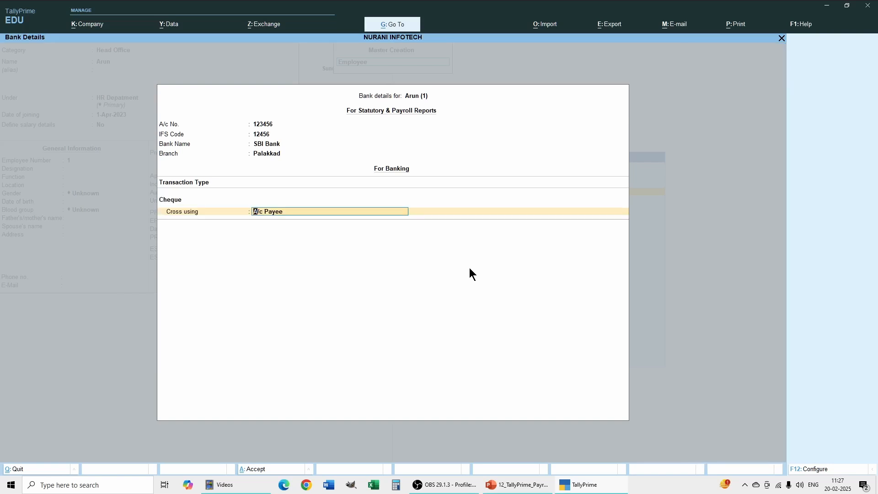
key(Return)
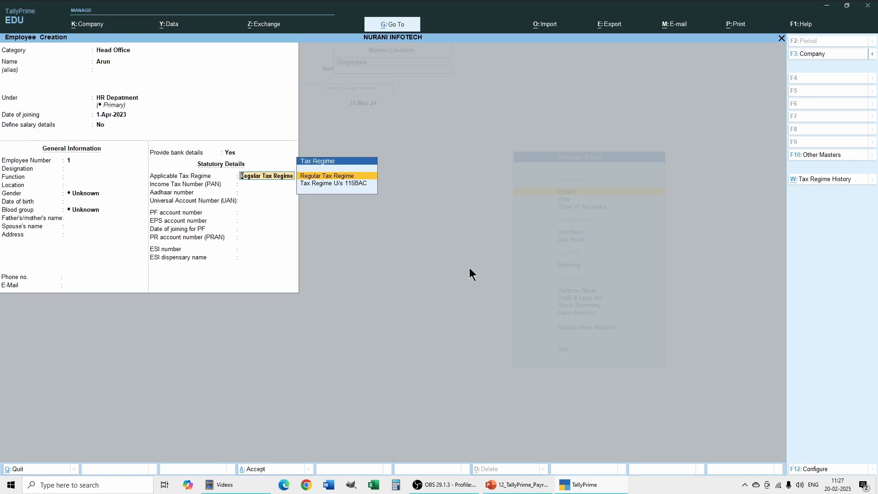
Apply the Regular Tax Regime, leave the other statutory details blank, and save the employee
key(Return)
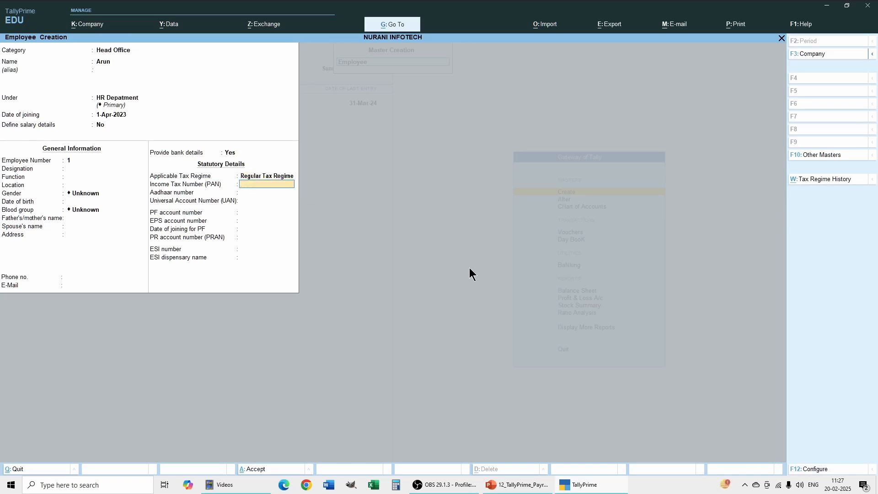
key(Return)
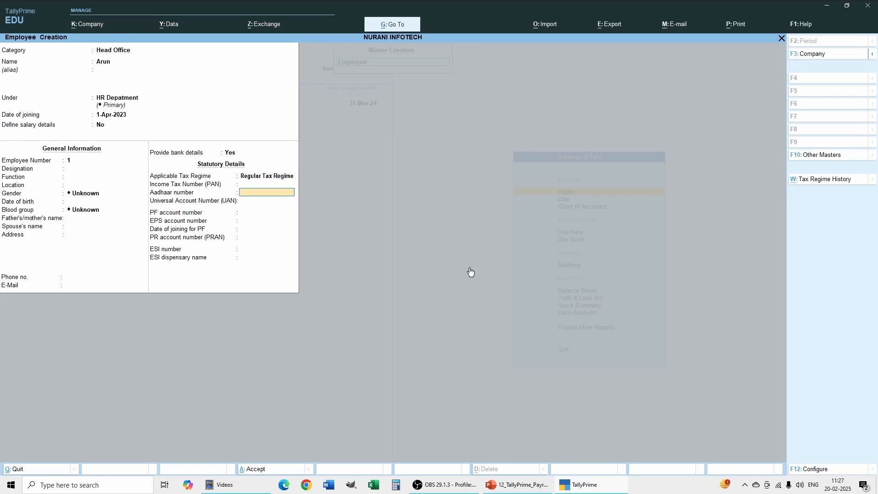
key(Return)
key(Return)
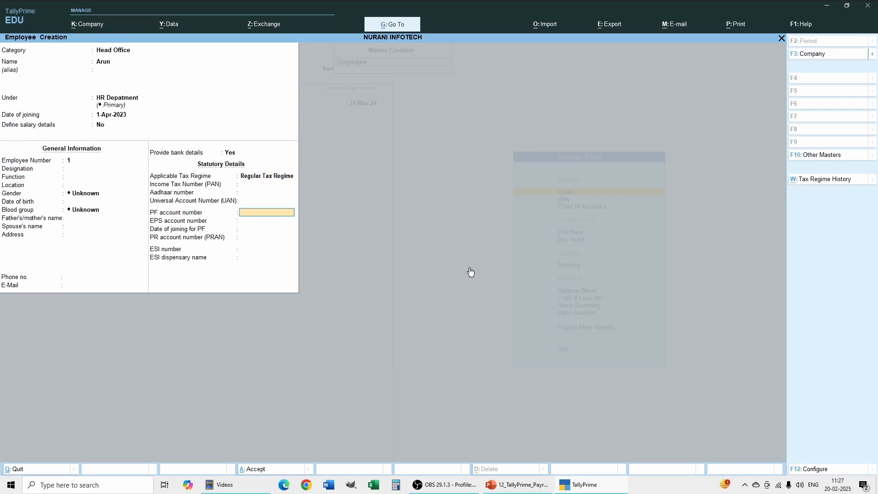
key(Return)
key(Return)
key(Return)
key(Return)
key(Return)
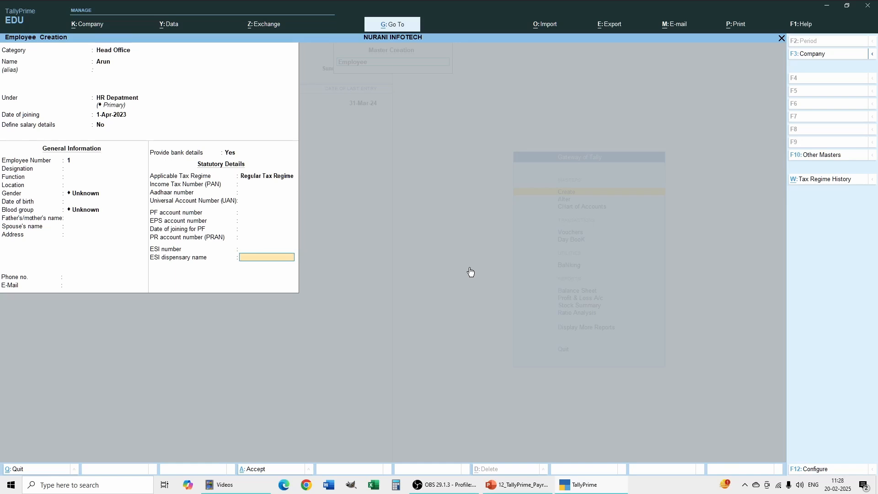
key(Return)
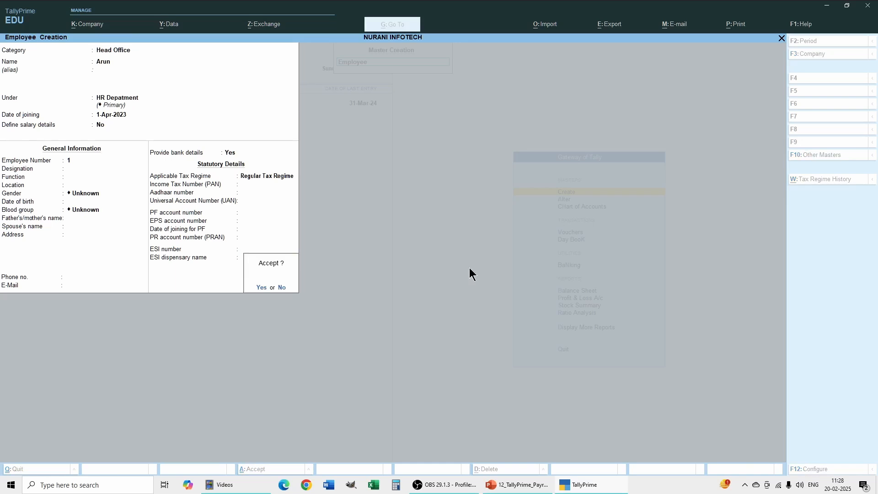
key(y)
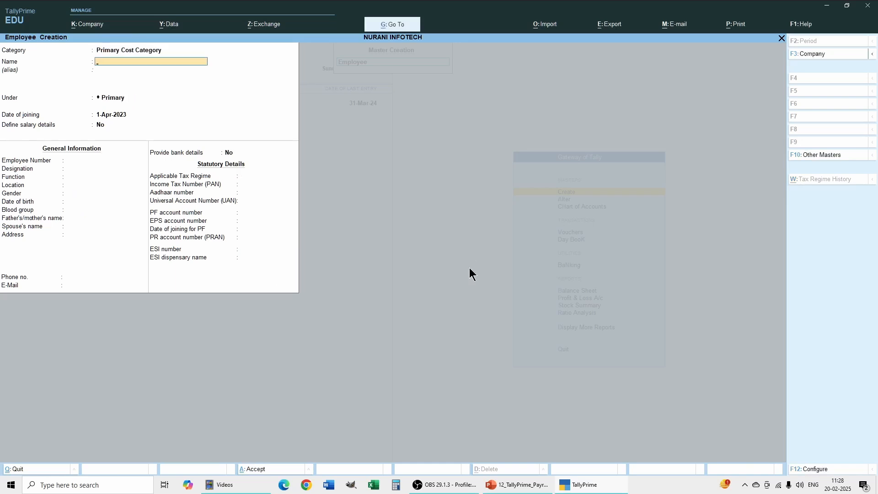
Set the new employee's category to Head Office and enter the employee's name without an alias
key(BackSpace)
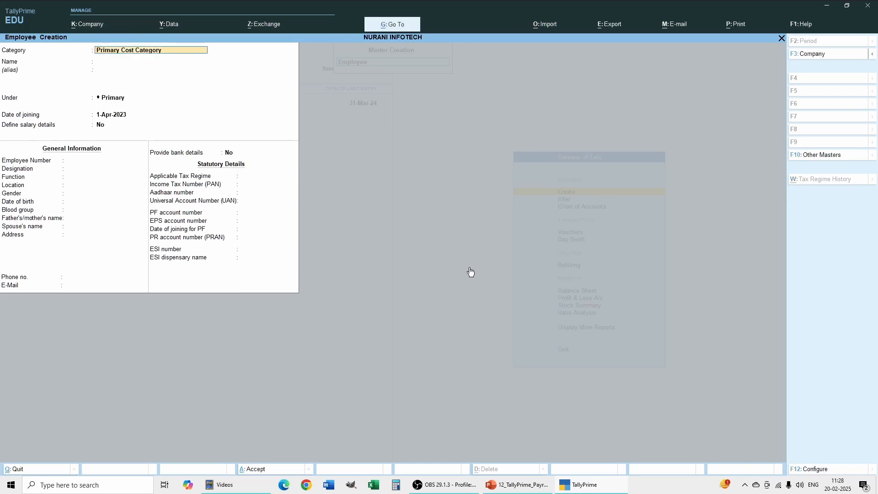
text(Head)
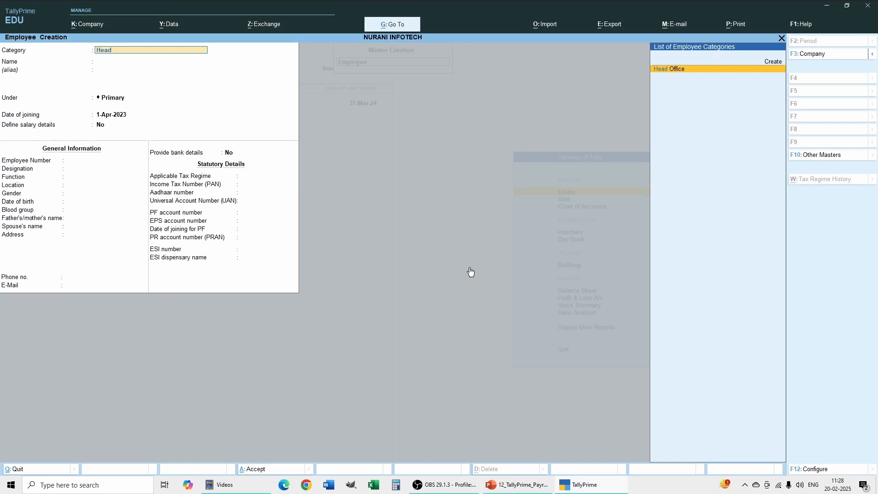
key(Return)
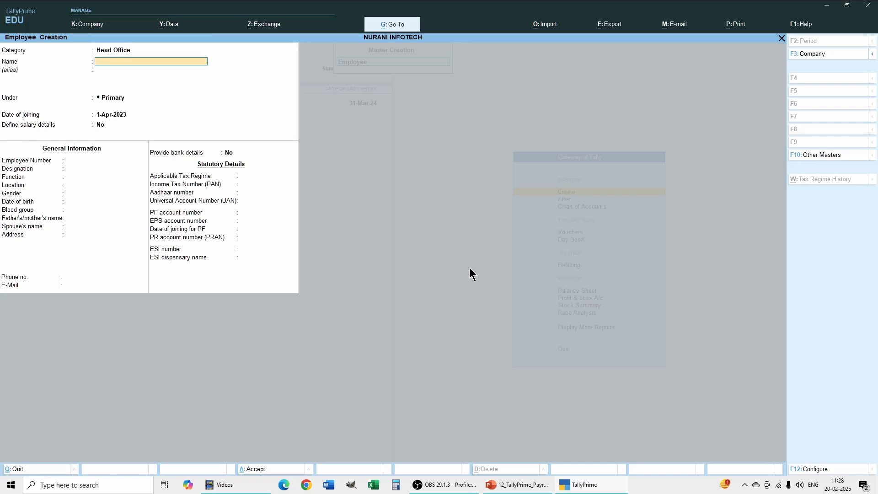
text(Midhun)
key(Return)
key(Return)
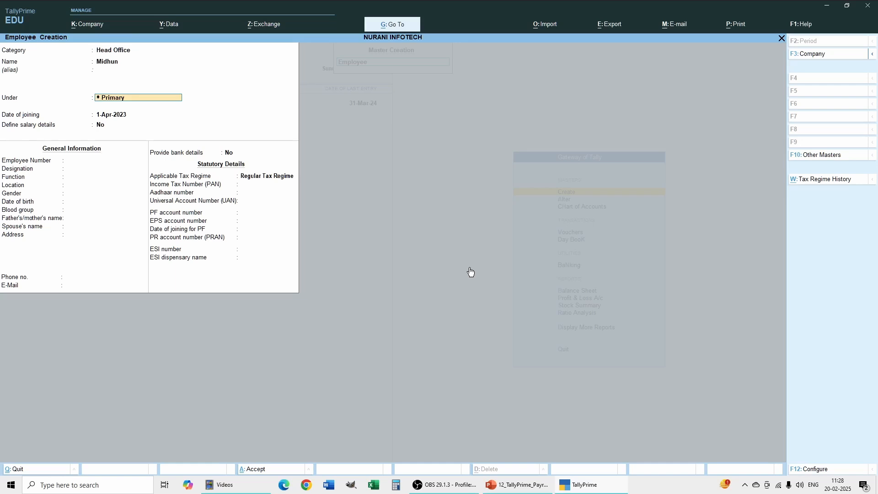
Place the employee under Sales Dept with joining date 1-Apr-2023 and no salary details
text(S)
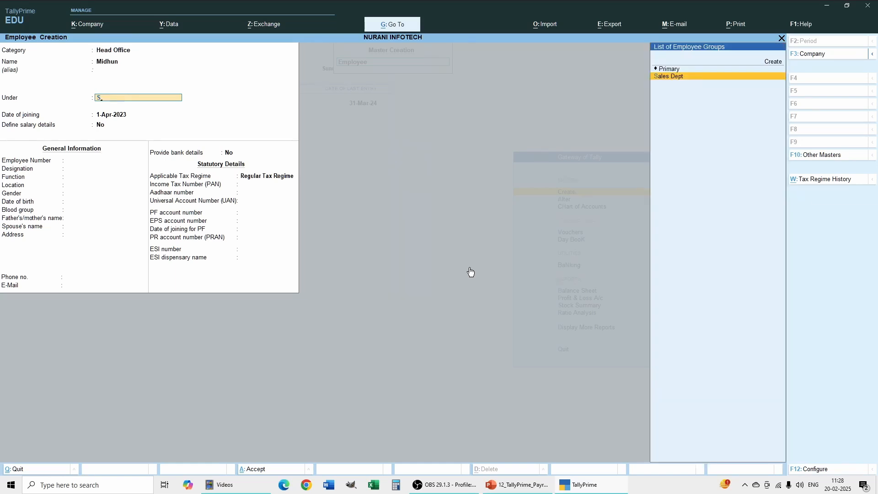
key(Return)
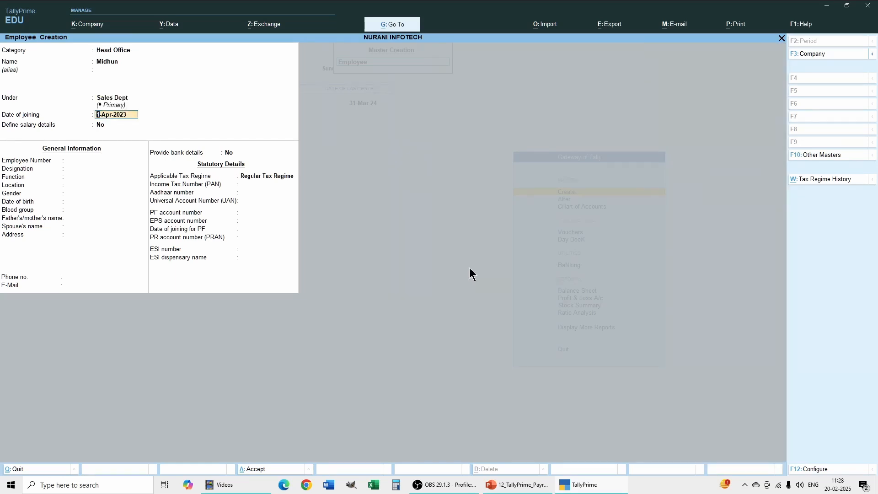
key(Return)
Keep the default general, bank and statutory details for the Sales Dept employee, save the record, and leave employee creation
key(Return)
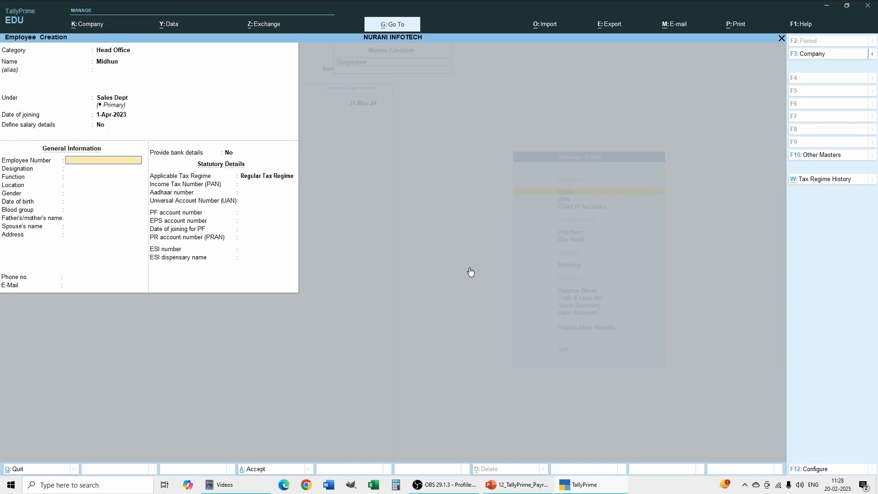
key(Return)
key(Return)
key(Return)
key(Return)
key(Return)
key(Return)
key(Return)
key(Return)
key(Return)
key(Return)
key(Return)
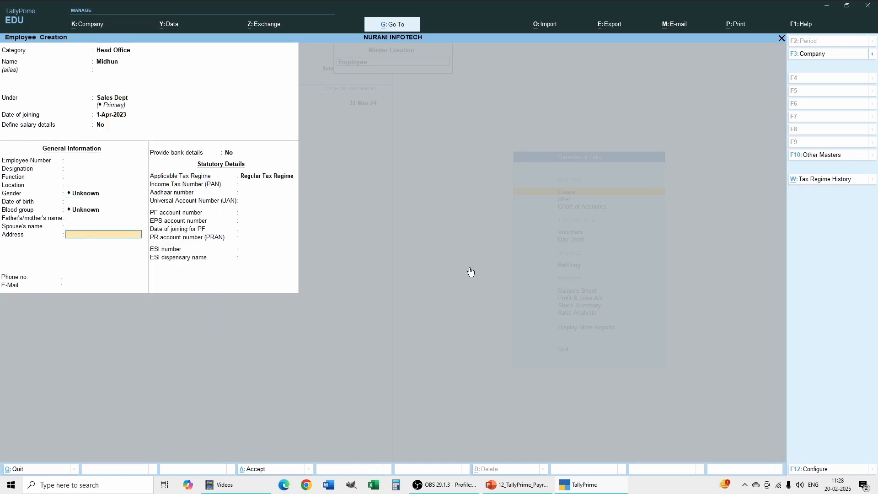
key(Return)
key(Return)
key(Return)
key(Return)
key(Return)
key(Return)
key(Return)
key(Return)
key(Return)
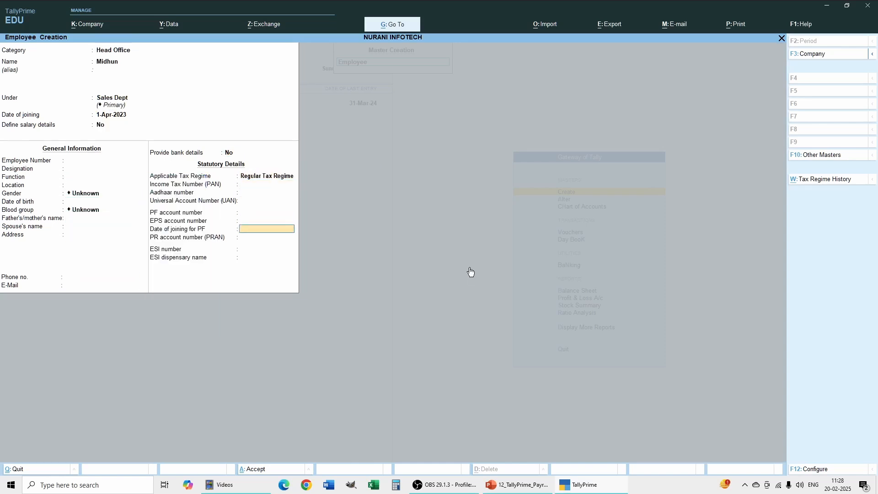
key(Return)
key(Return)
key(Return)
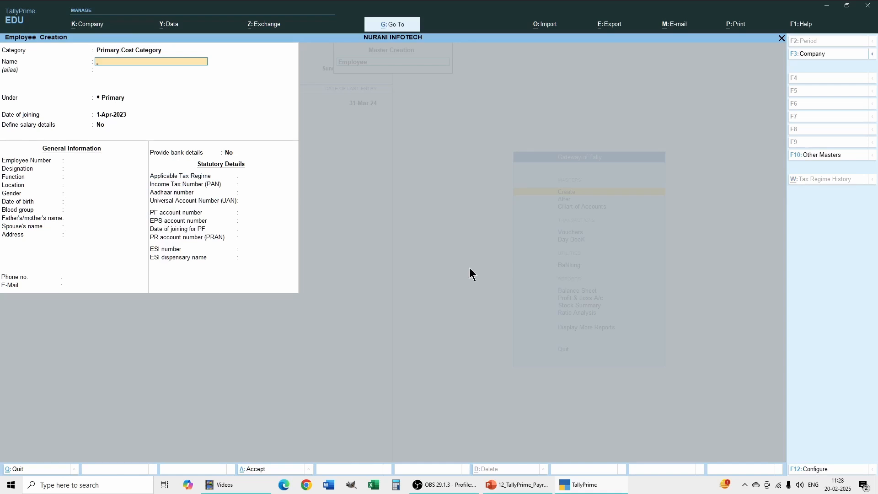
click(782, 38)
click(781, 38)
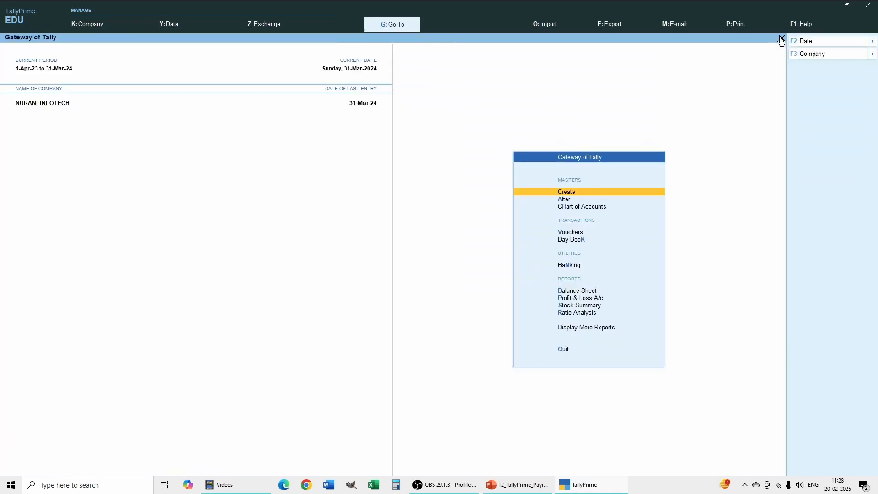
Open the HR Depatment employee's record for alteration to review its details, and return to the Gateway of Tally
click(567, 200)
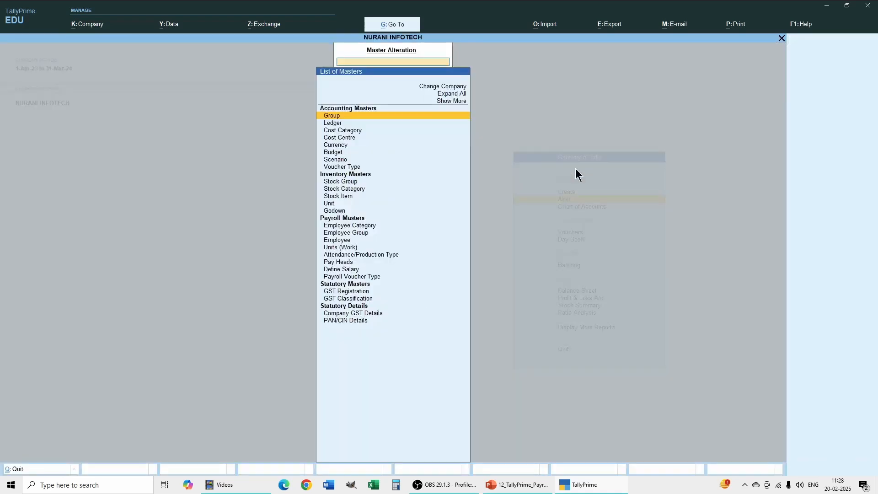
click(337, 241)
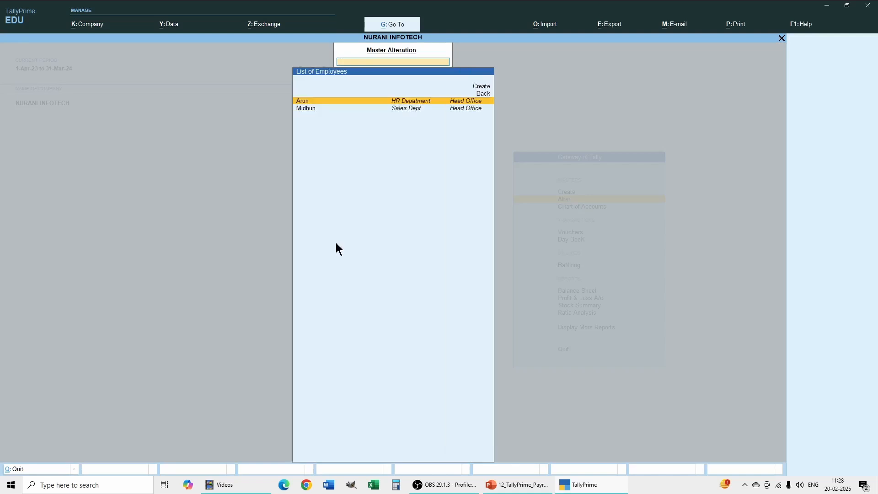
click(309, 101)
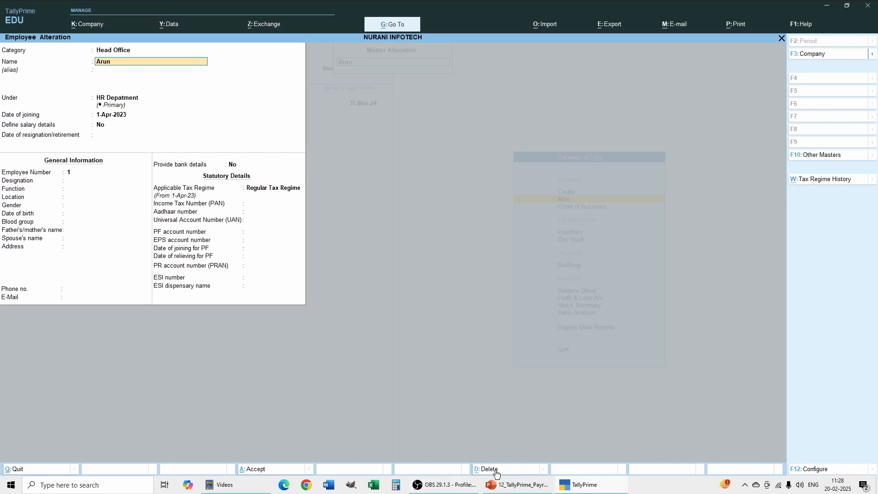
click(781, 38)
click(781, 39)
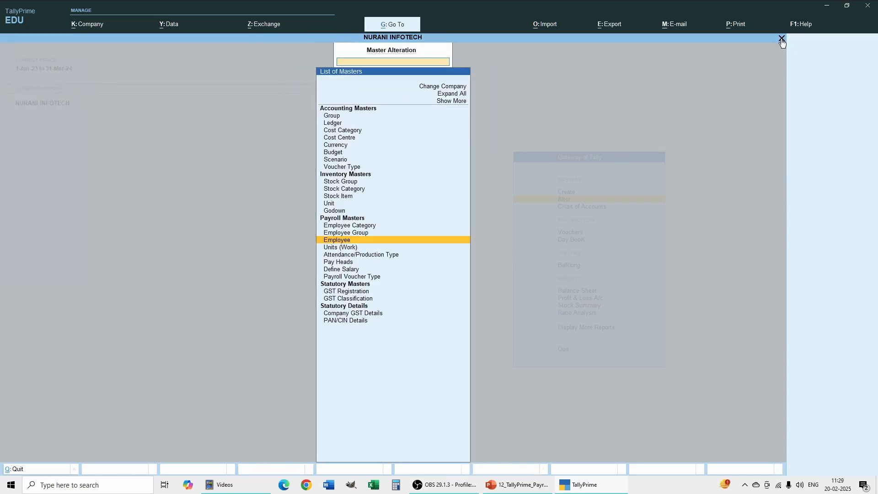
click(782, 40)
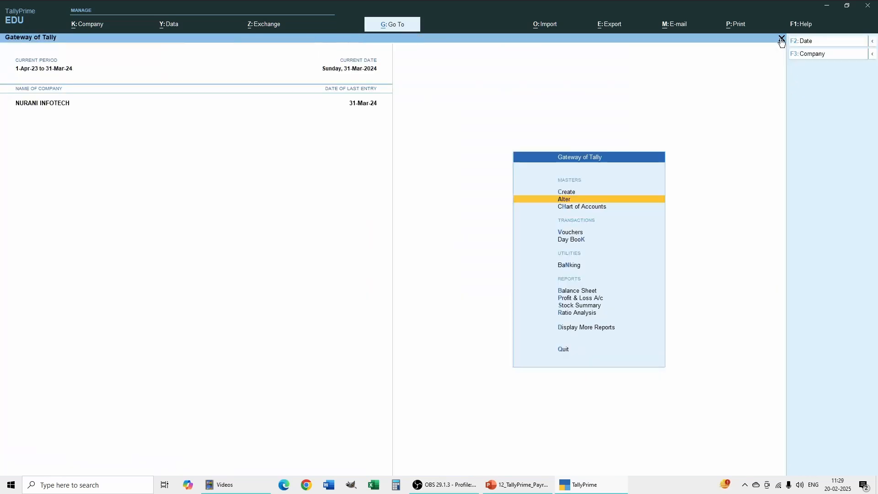
Create a simple work unit with symbol Hrs, formal name Hours and unit quantity code Not Applicable, and save it
click(557, 195)
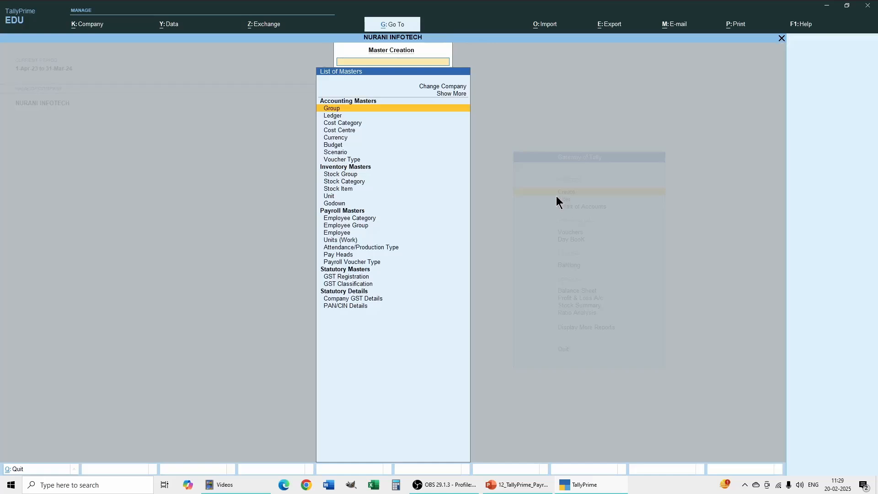
click(339, 240)
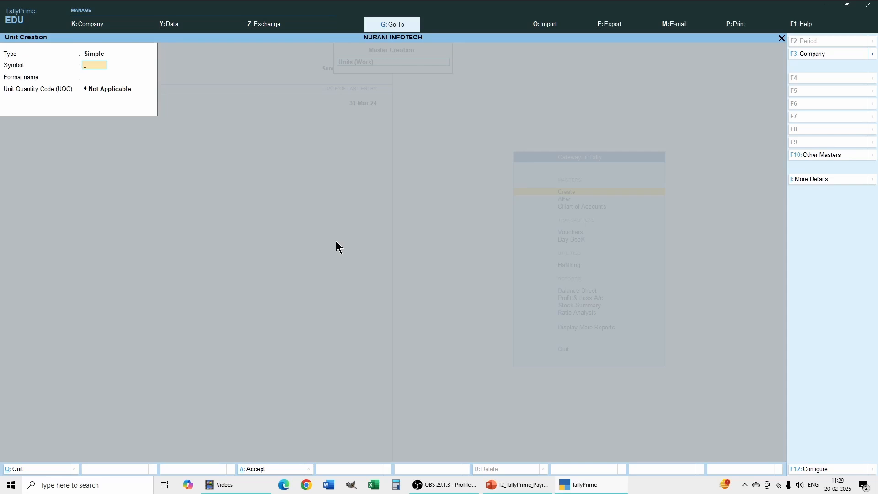
key(BackSpace)
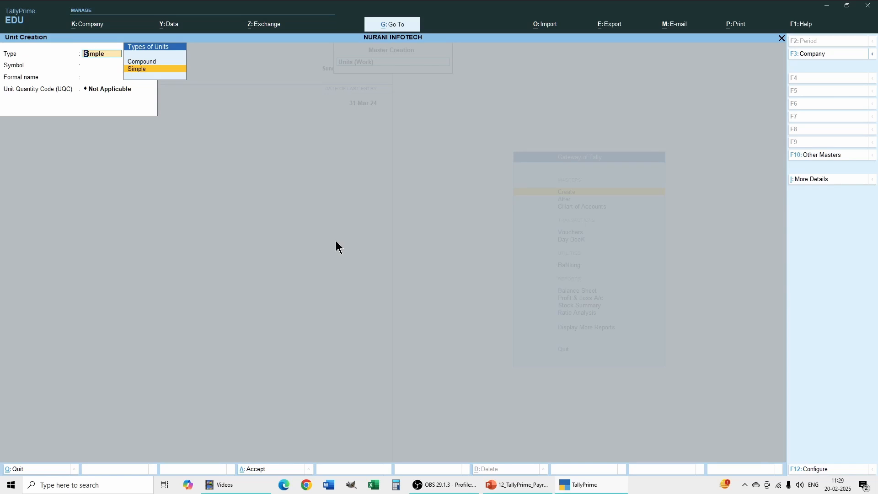
key(Return)
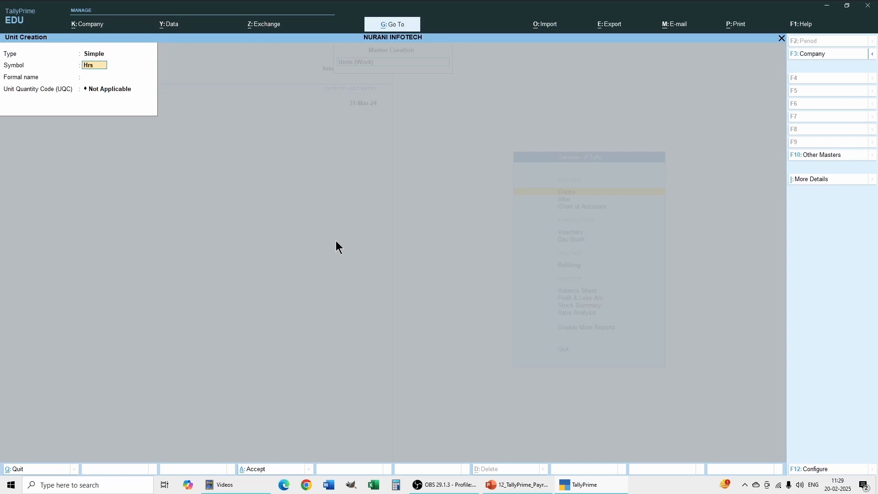
key(Return)
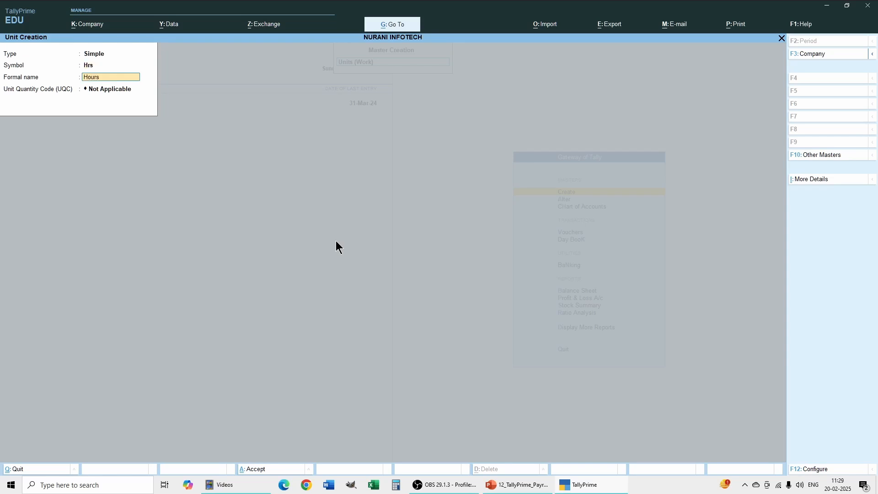
key(Return)
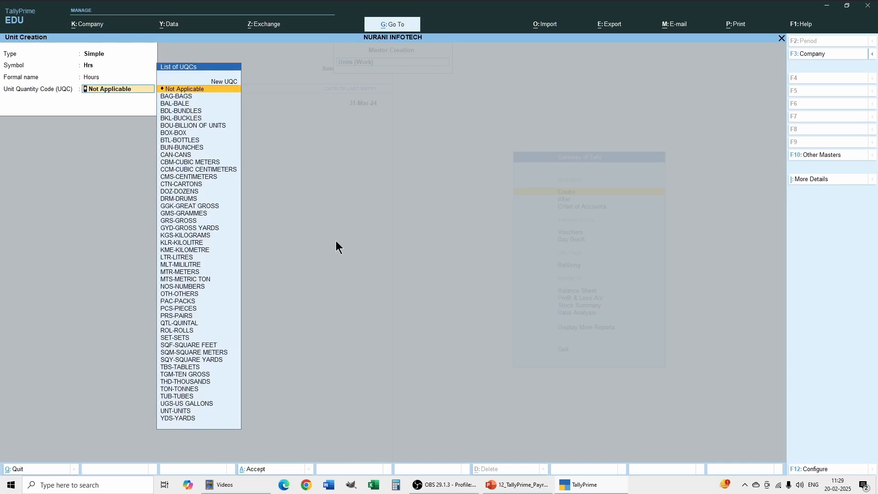
text(ho)
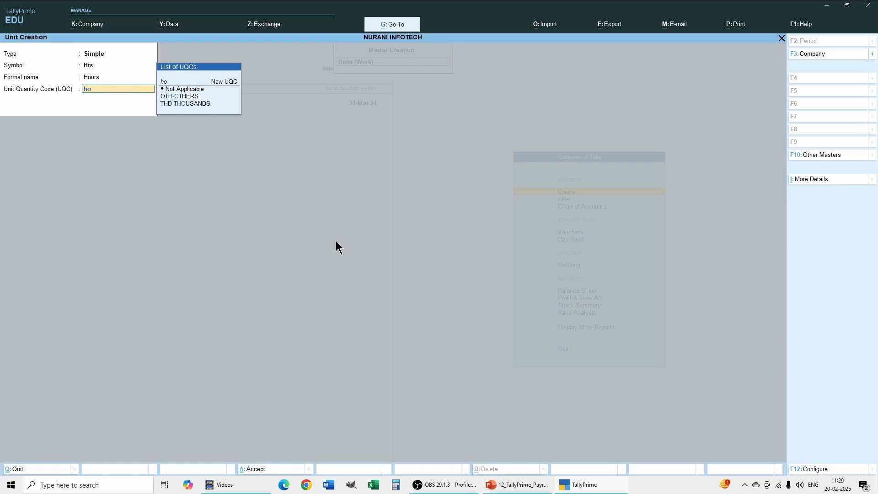
key(Down)
key(Up)
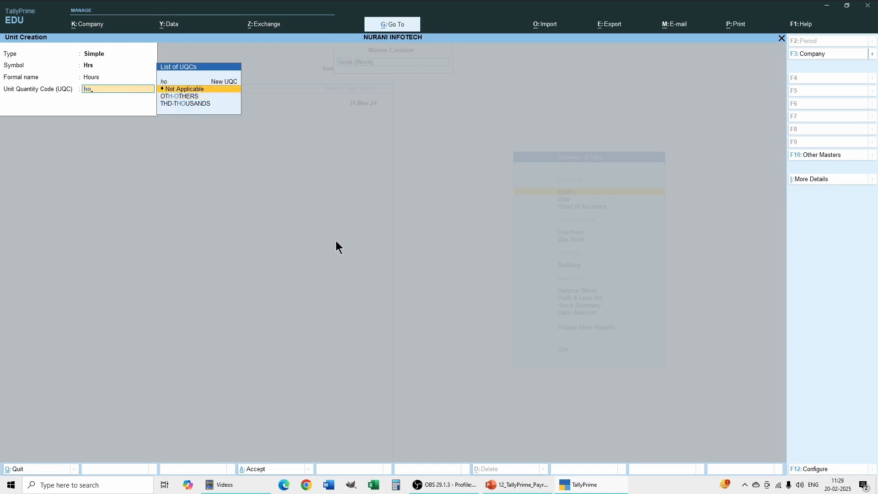
key(Return)
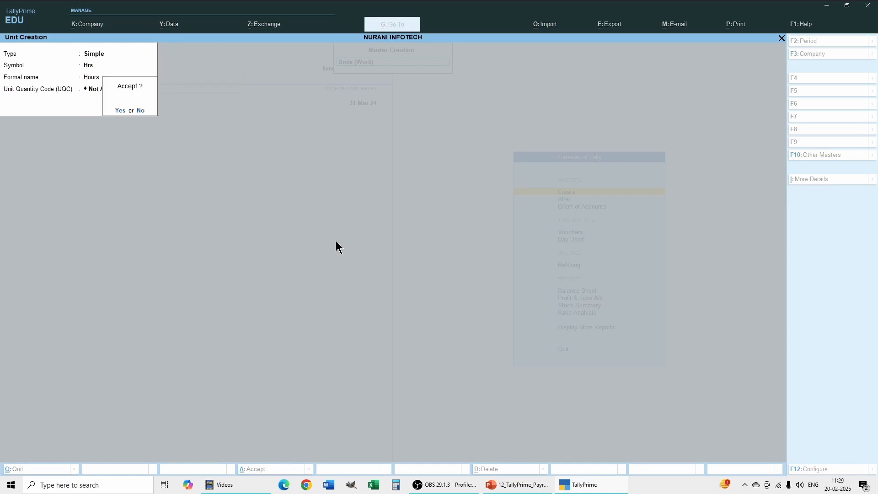
key(Return)
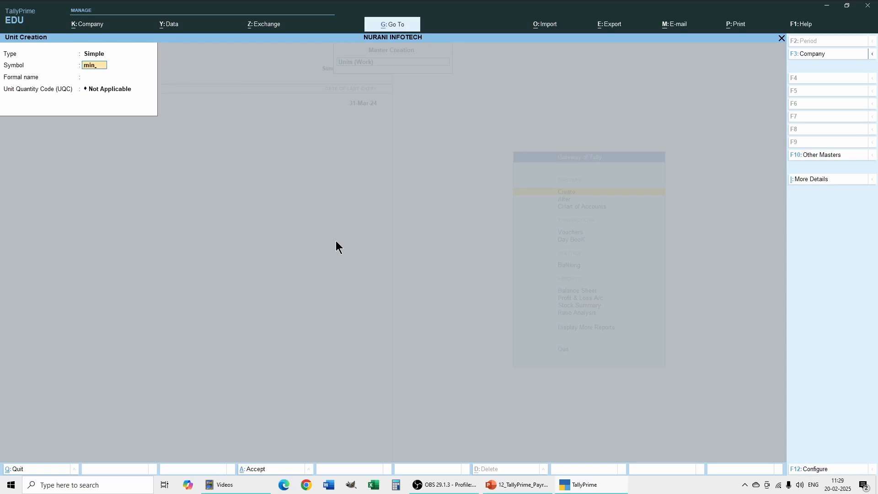
Create a simple work unit with symbol min, formal name Minutes and unit quantity code Not Applicable, and save it
key(Return)
text(Minutes)
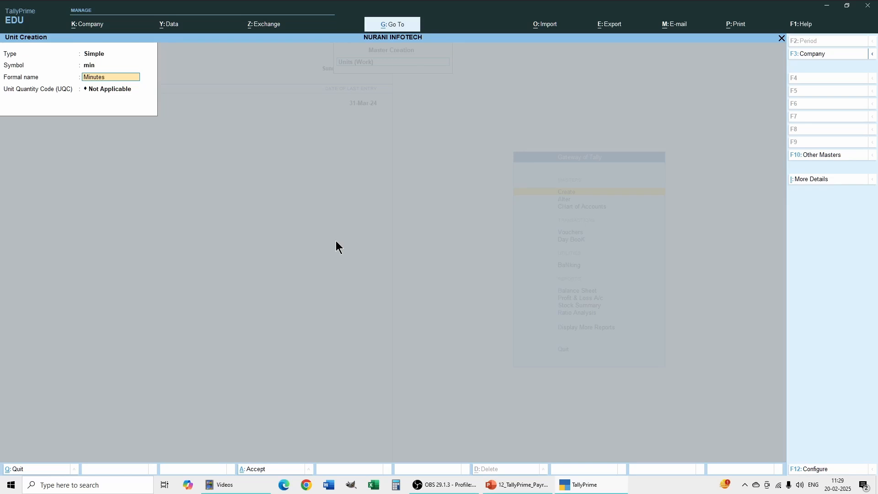
key(Return)
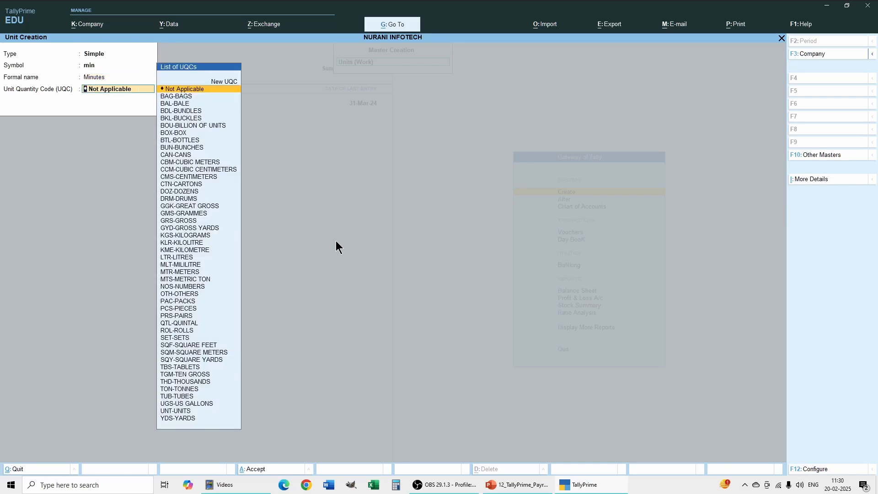
text(mi)
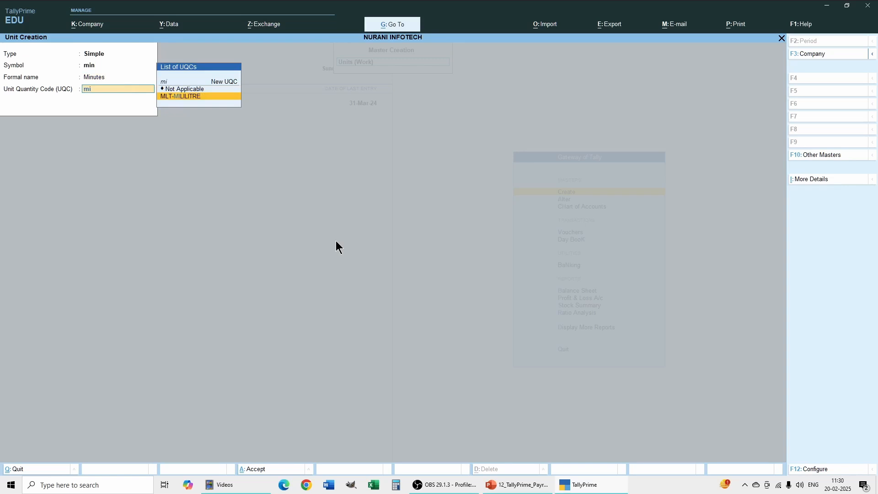
key(Up)
key(Return)
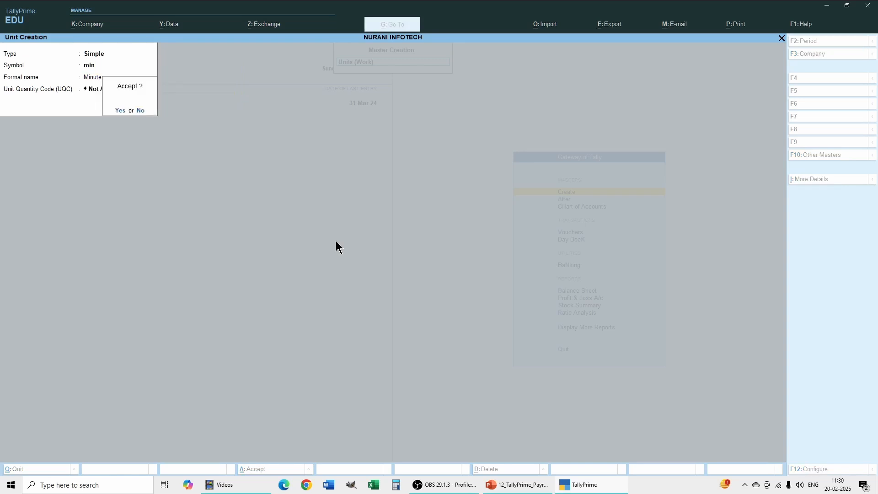
key(Return)
Set the next work unit's type to Compound and choose Hrs as its first unit
key(BackSpace)
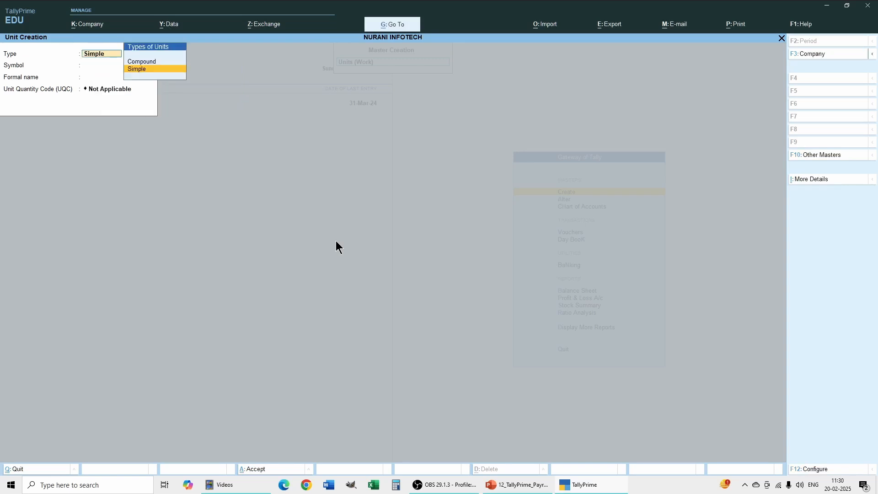
key(Up)
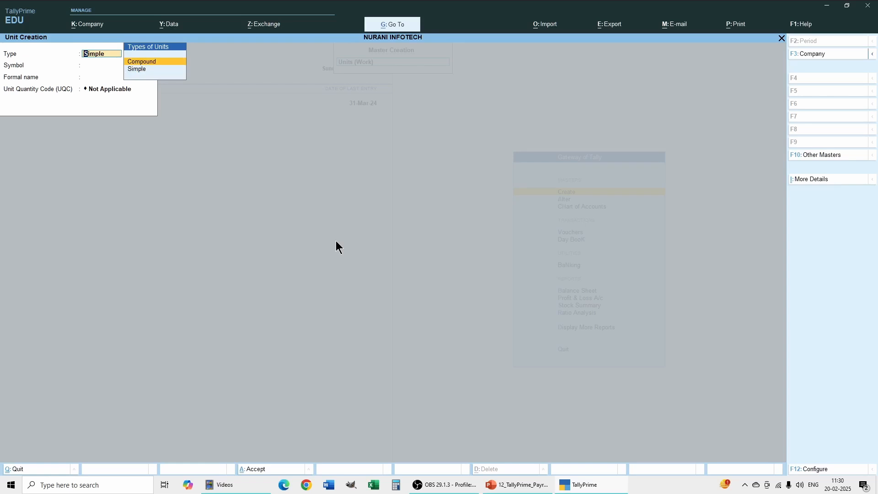
key(Return)
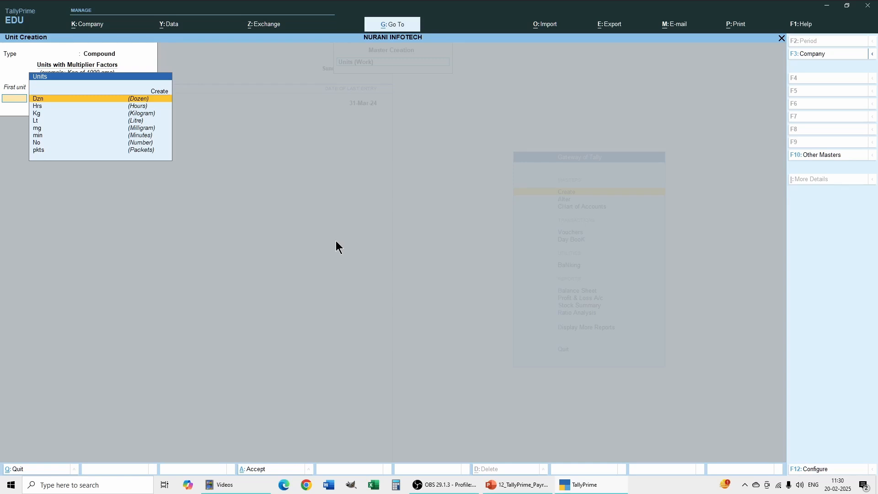
text(h)
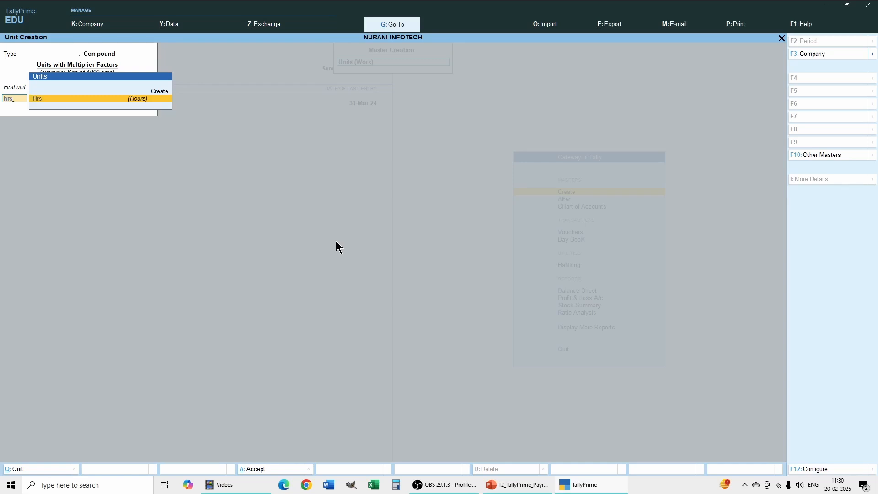
text(rs)
key(Return)
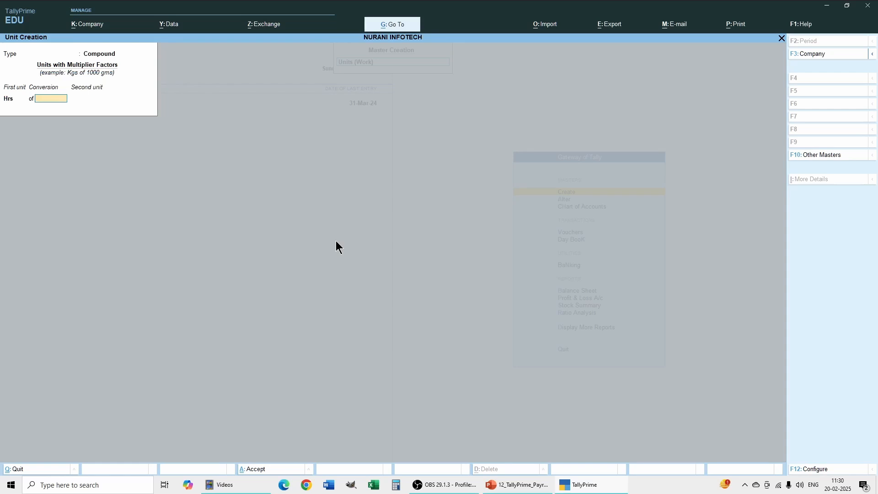
Set the compound unit's conversion to 60 with min as second unit, save it, and return to the Gateway of Tally
text(60)
key(Return)
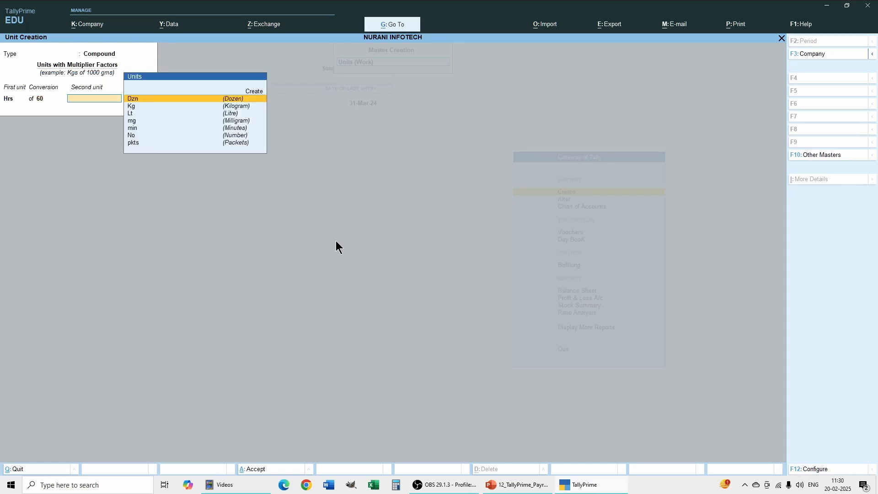
text(min)
key(Return)
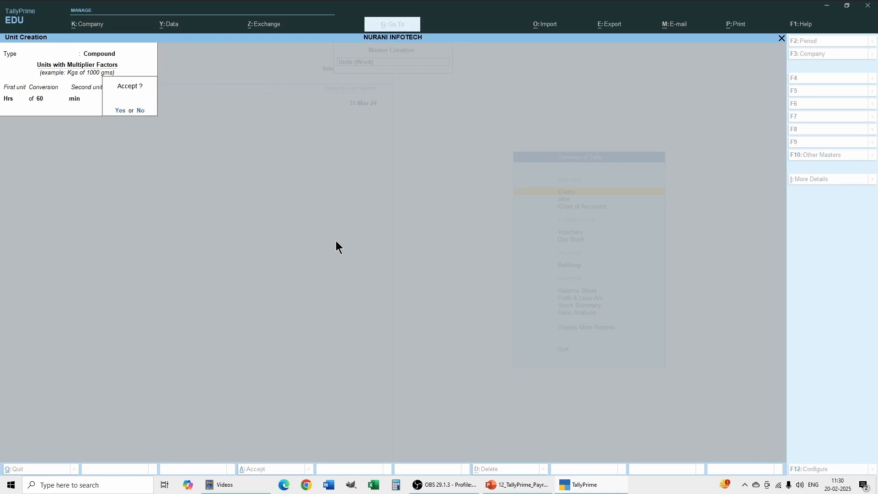
key(Return)
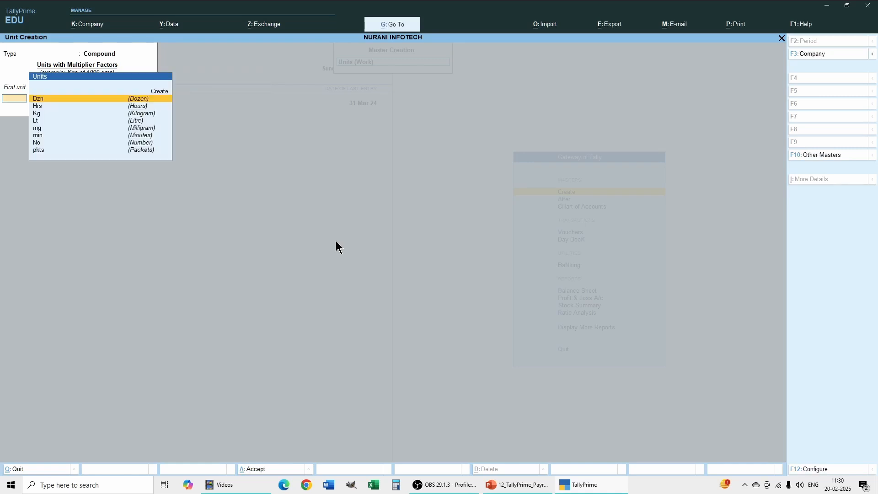
click(781, 38)
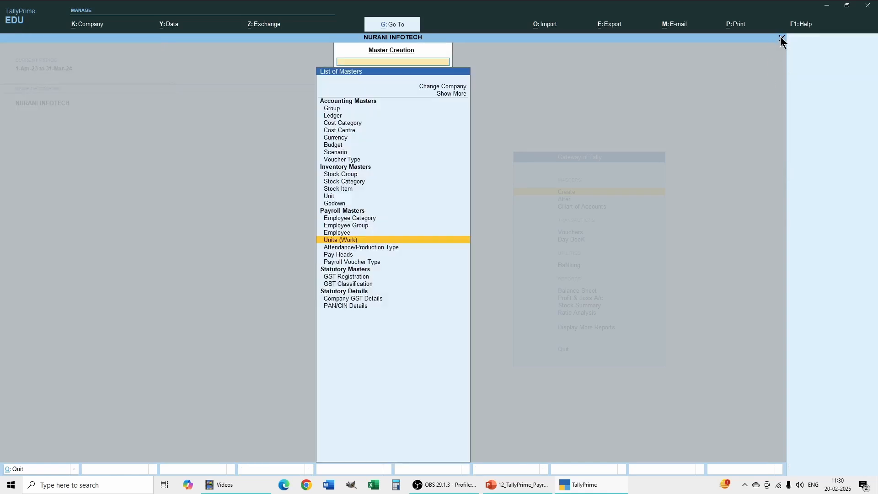
click(781, 38)
Create the attendance type Present under Primary as Attendance / Leave with Pay, without an alias, and save it
click(570, 196)
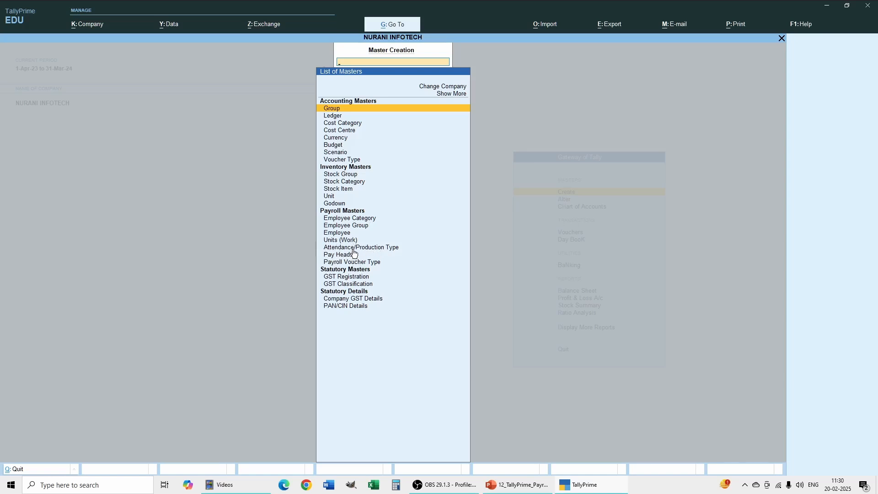
click(353, 249)
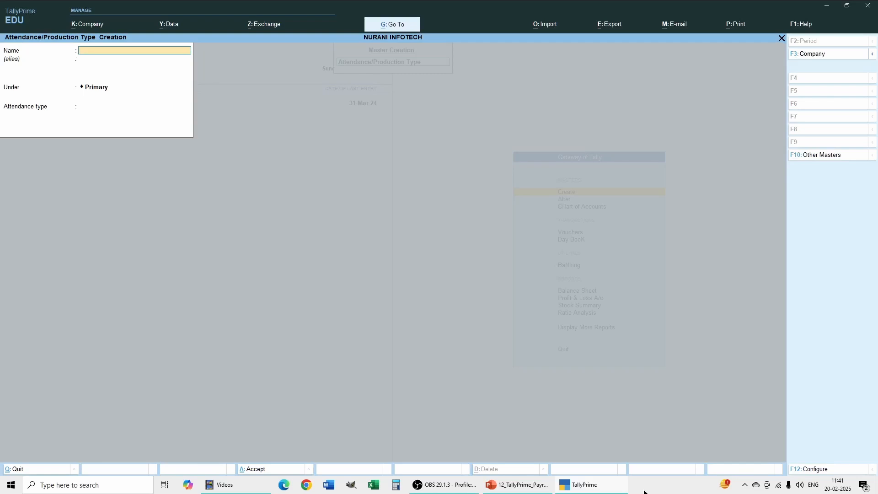
text(resent)
key(Return)
key(Return)
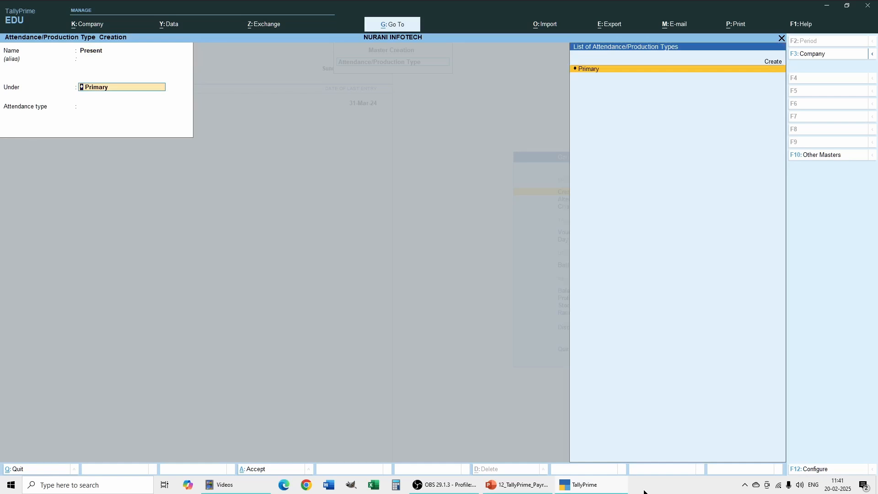
key(Return)
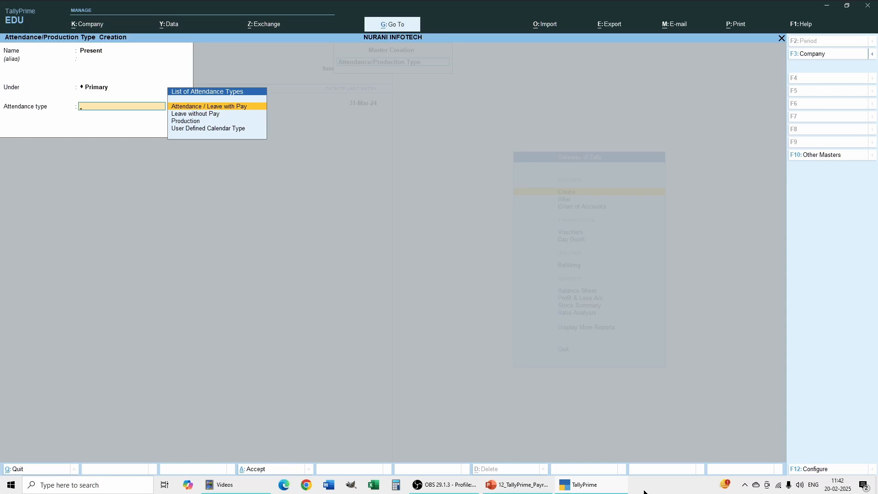
key(Return)
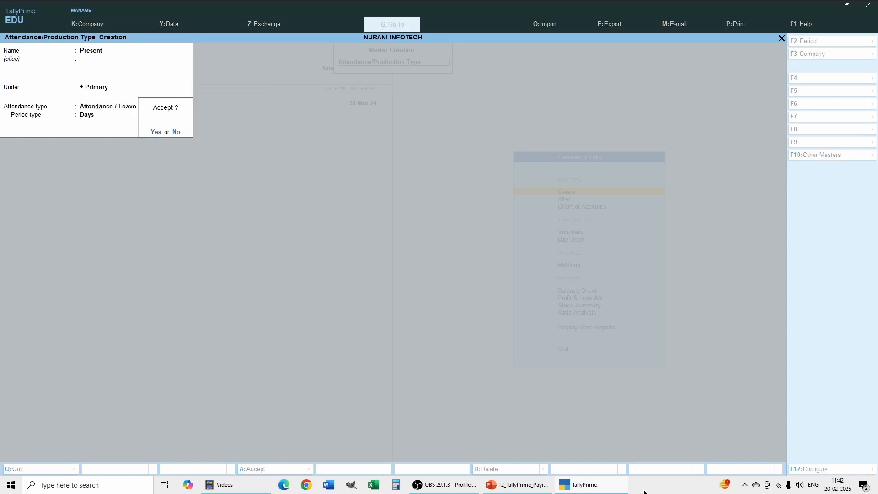
key(Return)
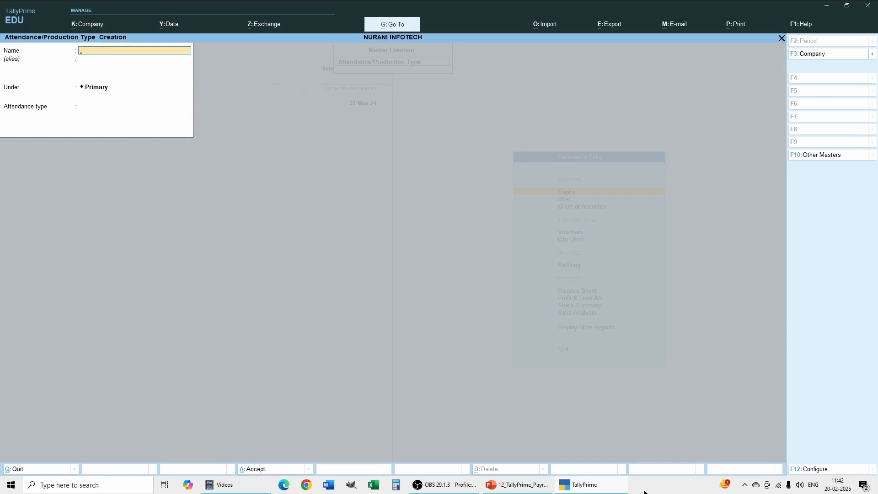
Create the attendance type Absent under Primary as Leave without Pay, without an alias, and save it
text(Absent)
key(Return)
key(Return)
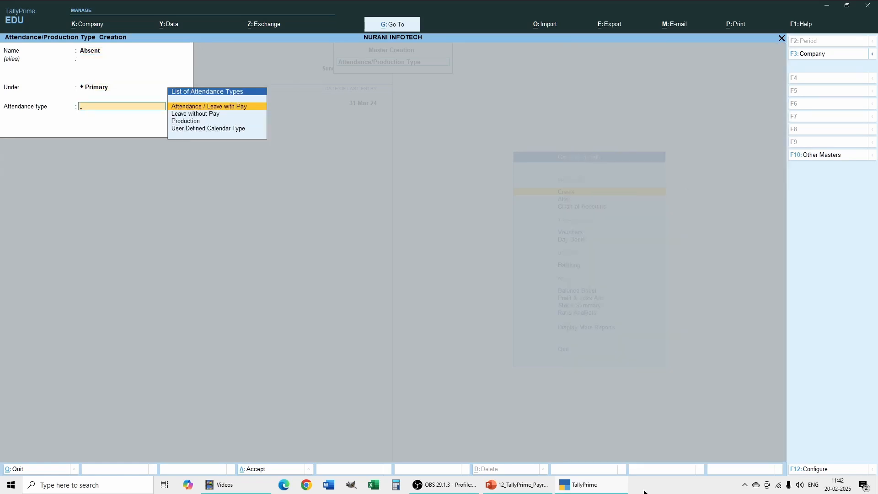
key(Down)
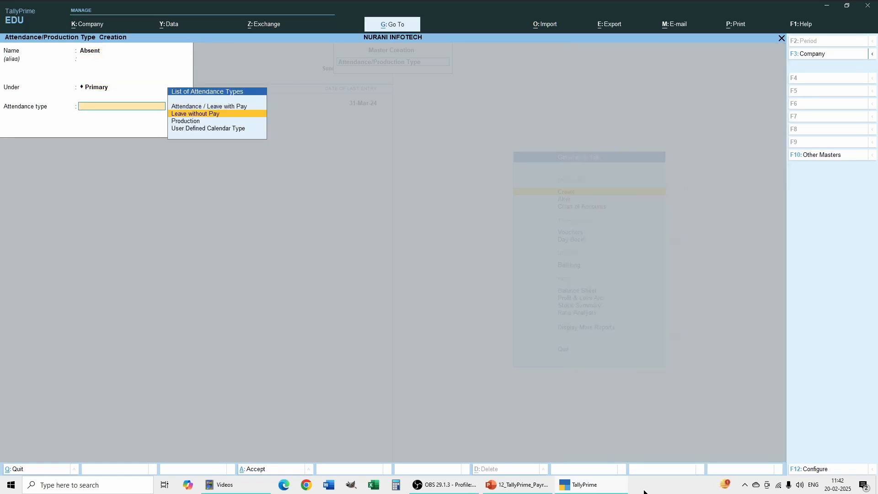
key(Return)
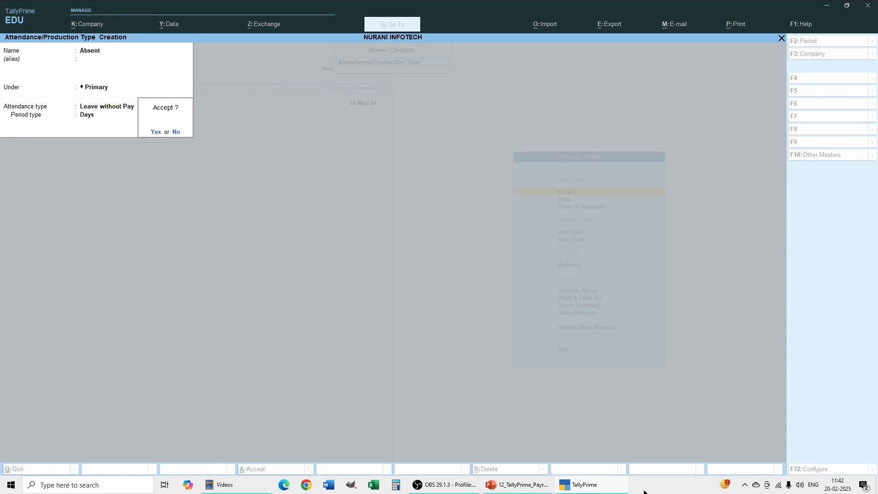
key(Return)
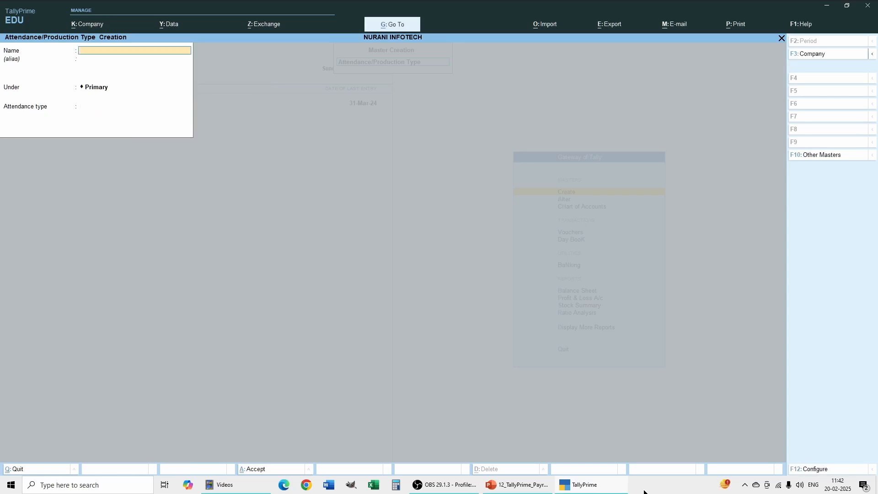
Name the new attendance/production type Overtime, without an alias, keep it under Primary, and choose Production as its attendance type
text(O)
key(Return)
key(Return)
key(Return)
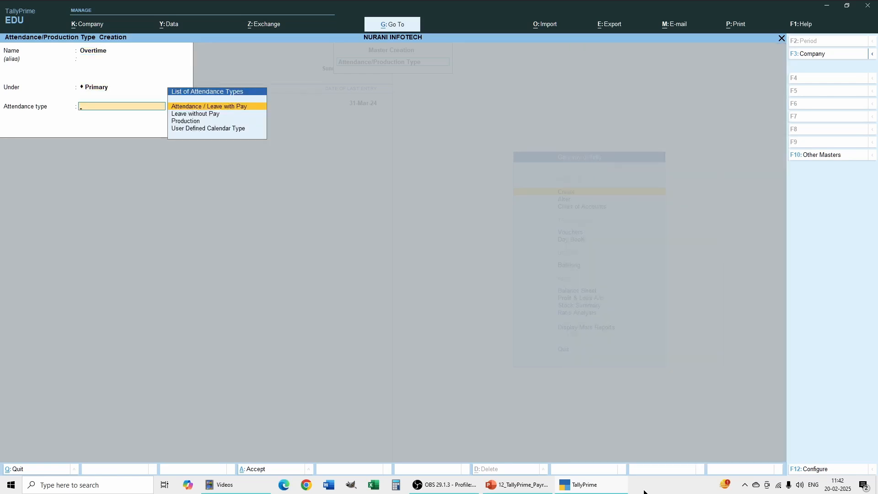
key(Down)
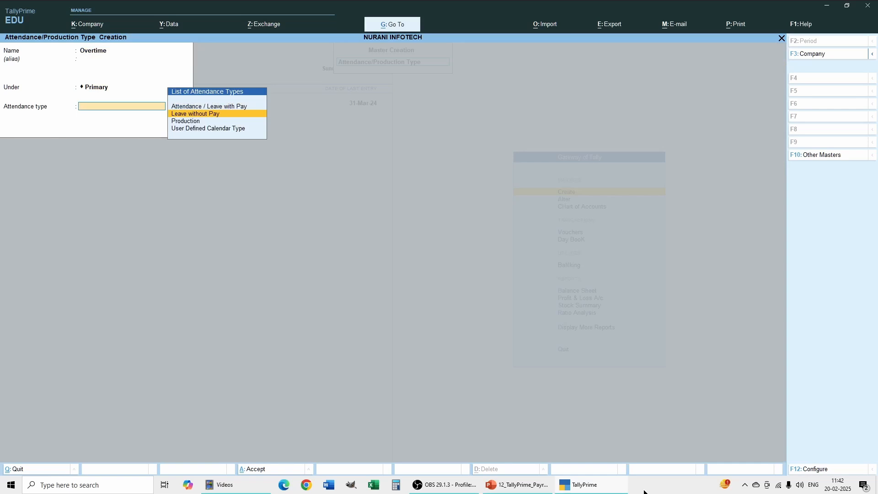
key(Down)
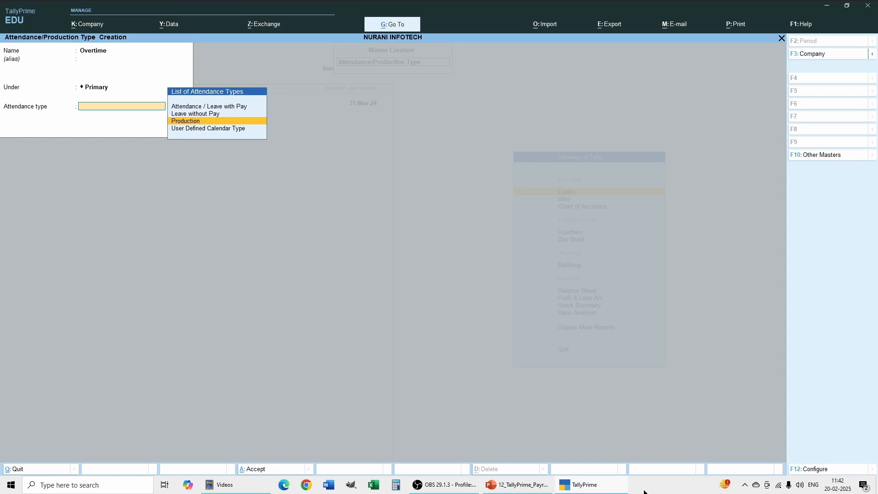
key(Return)
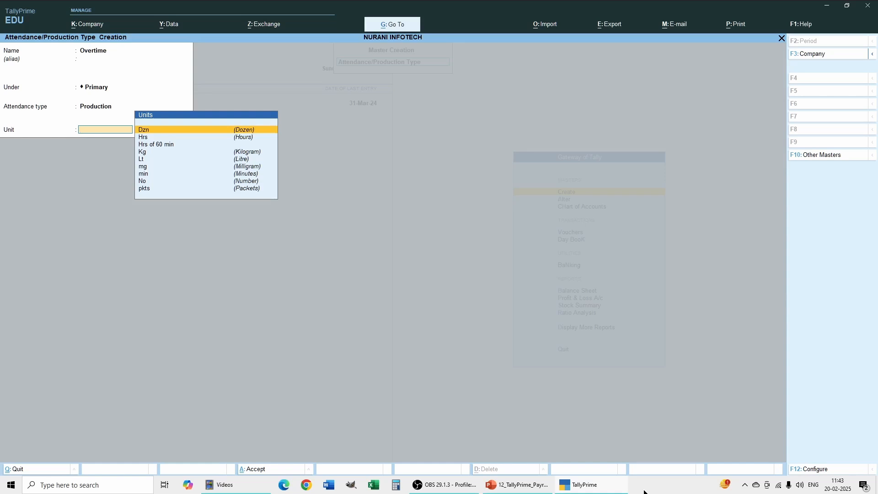
Choose Hrs of 60 min as the Overtime type's unit, save it, and return to the Gateway of Tally
key(Down)
key(Down)
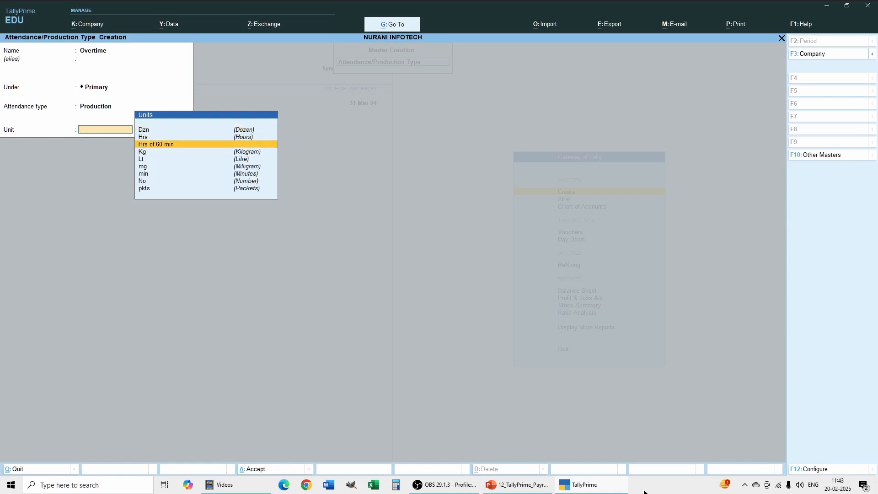
key(Return)
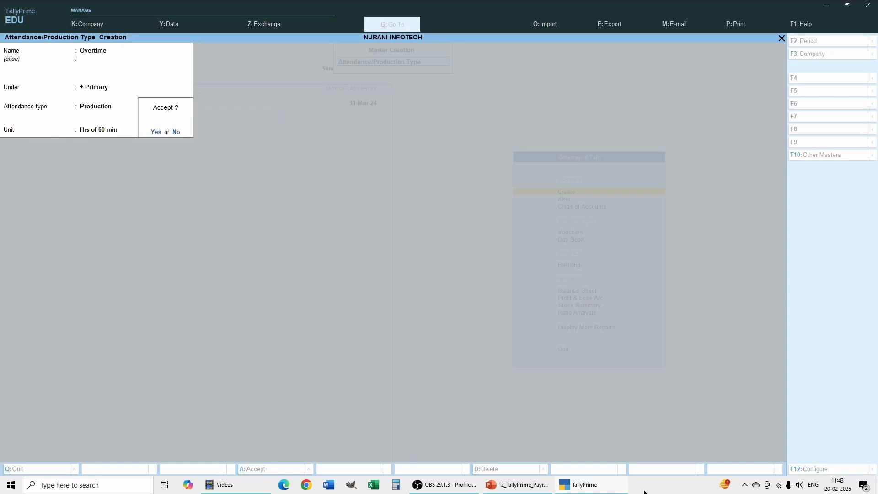
key(Return)
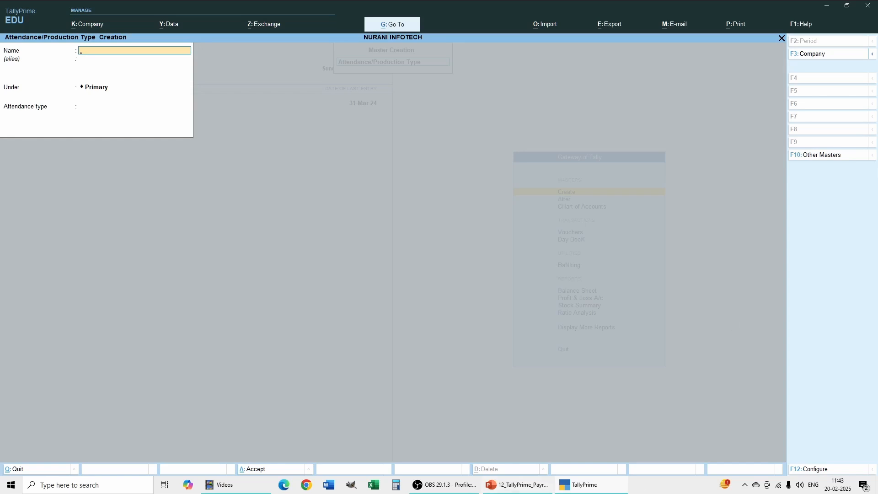
click(782, 38)
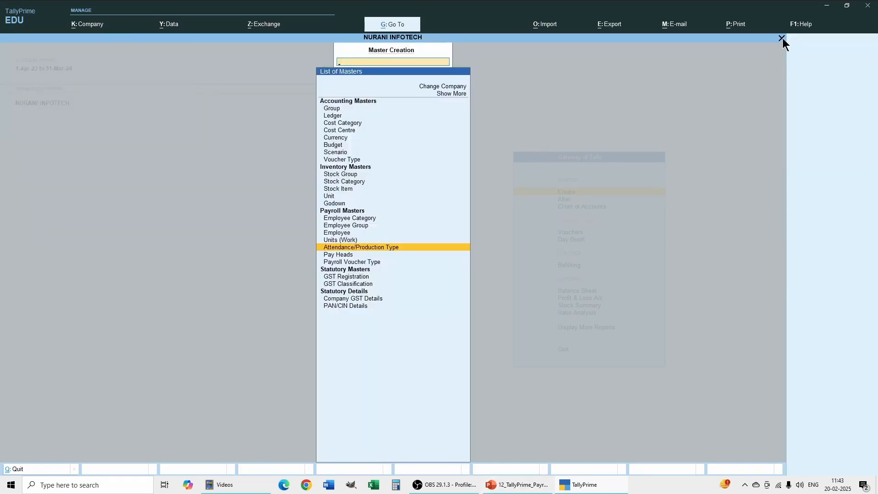
click(781, 38)
Review the attendance/production types and the Absent type's settings through master alteration, and return to the Gateway of Tally unchanged
click(559, 200)
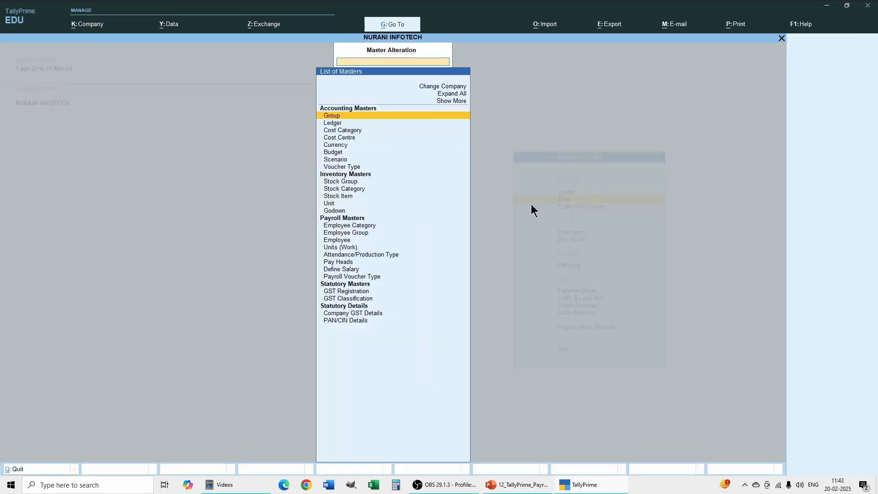
click(347, 256)
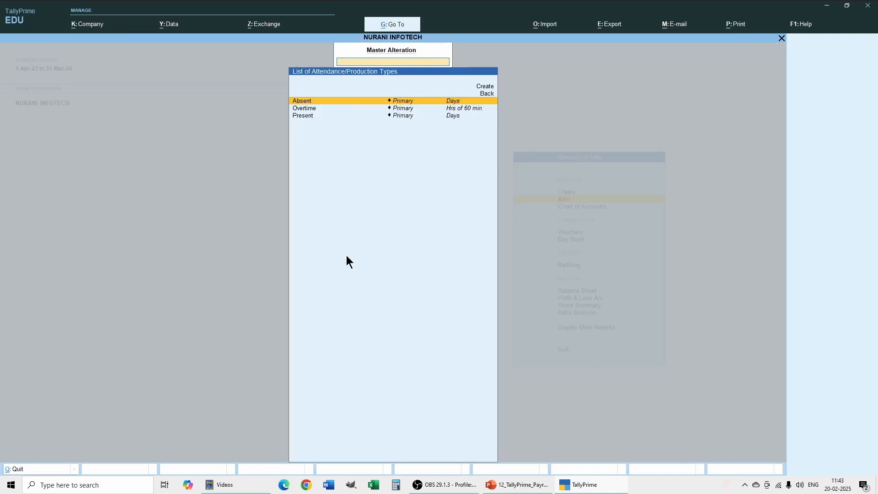
click(316, 101)
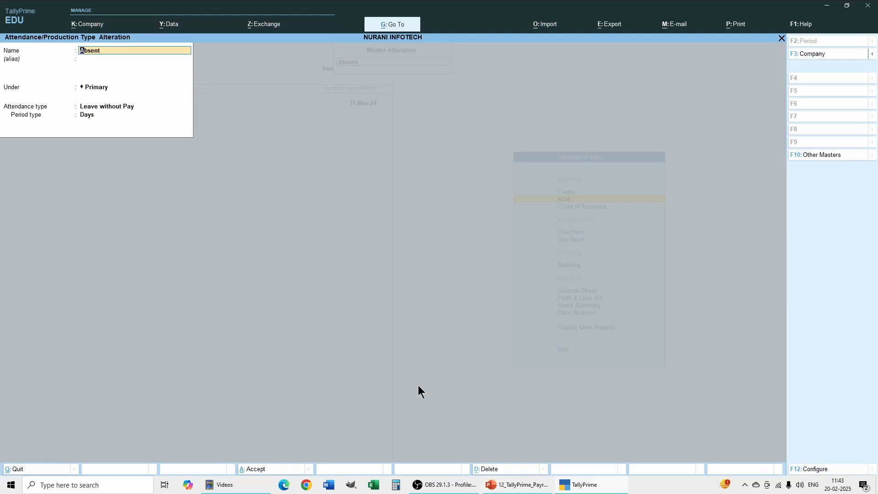
click(782, 39)
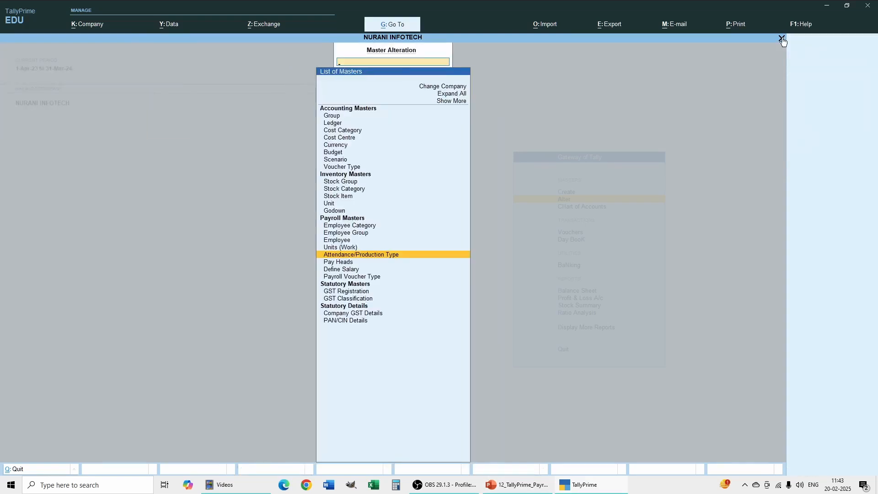
click(782, 39)
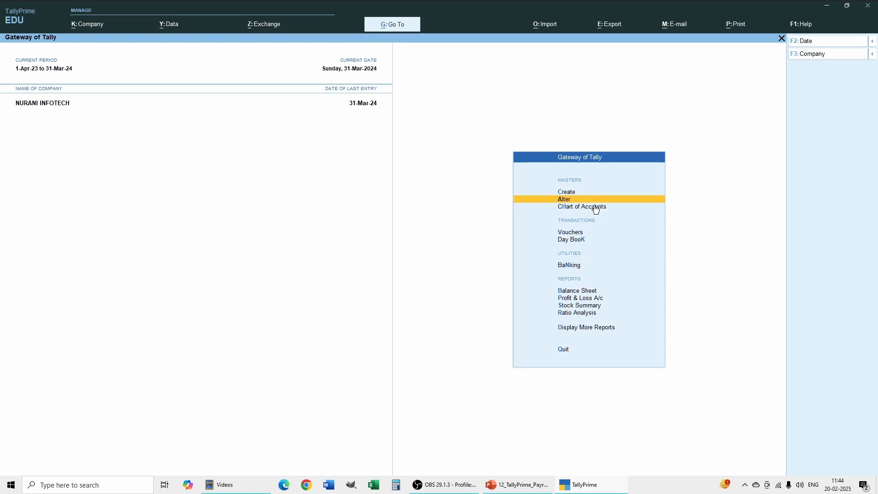
Open Multi Employee Creation from the employee list in the Chart of Accounts, with All Items as the employee group
click(583, 207)
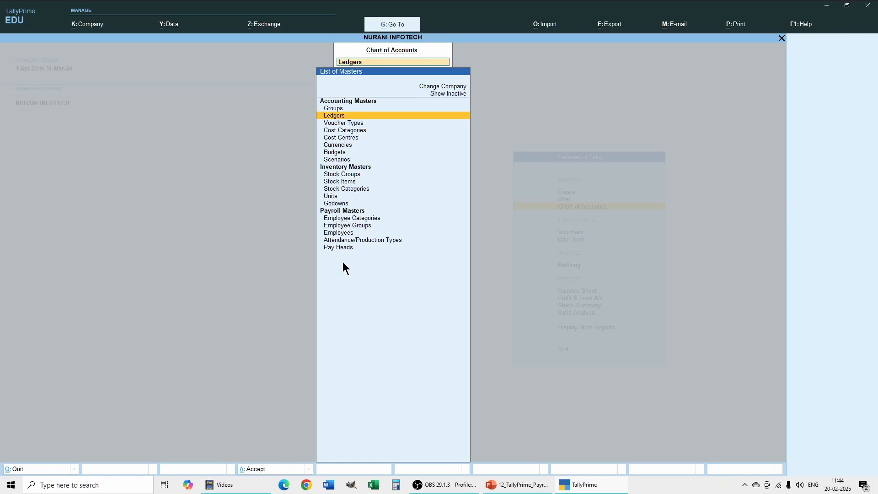
click(342, 233)
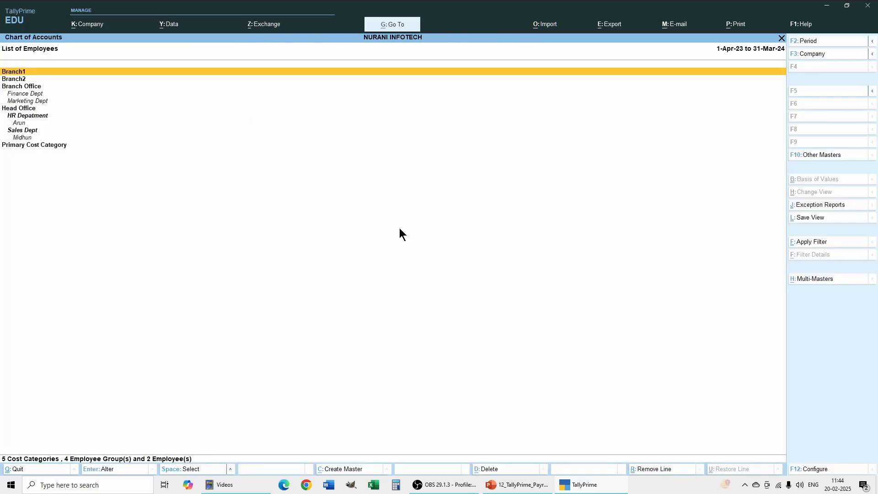
click(820, 280)
click(350, 87)
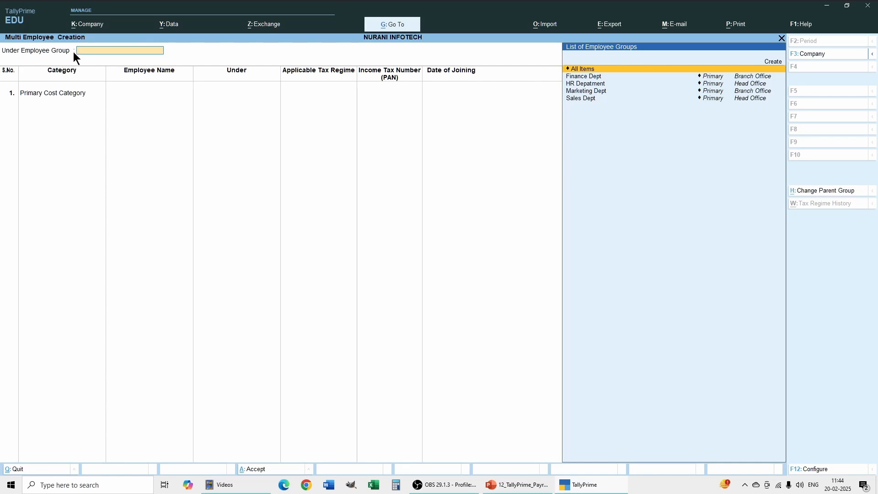
click(580, 69)
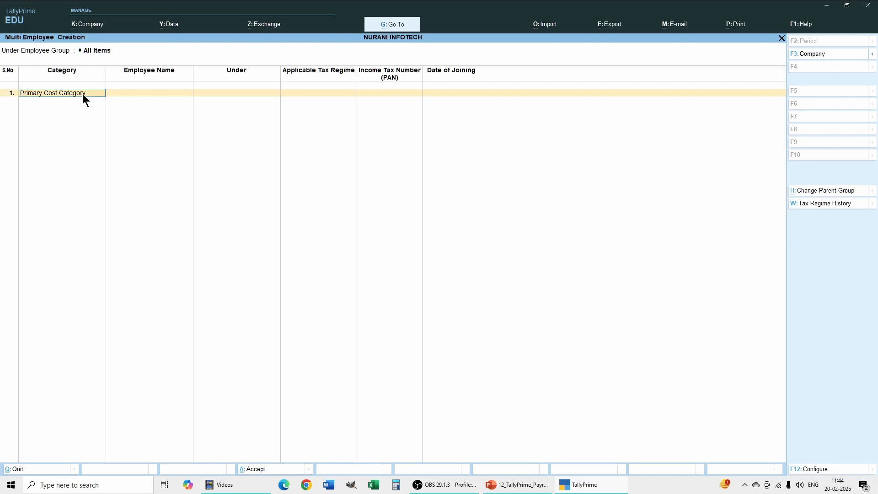
Set the first employee row's category to Head Office and enter the employee's name
text(He)
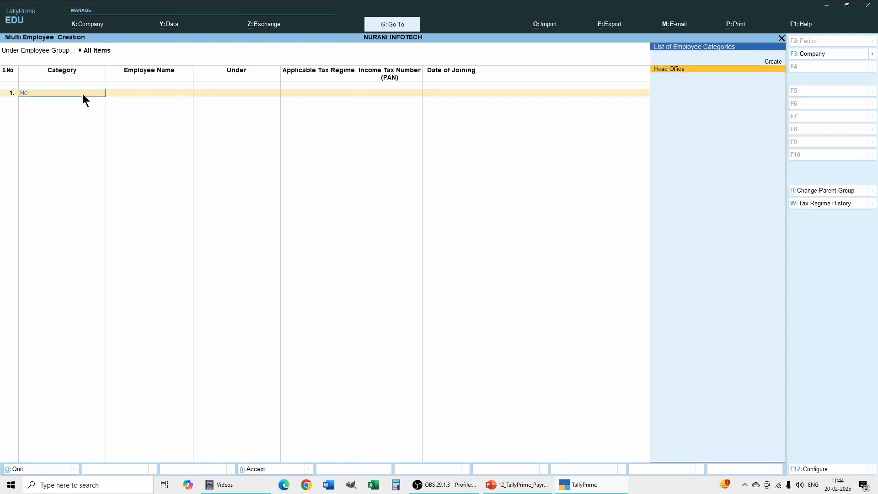
key(Return)
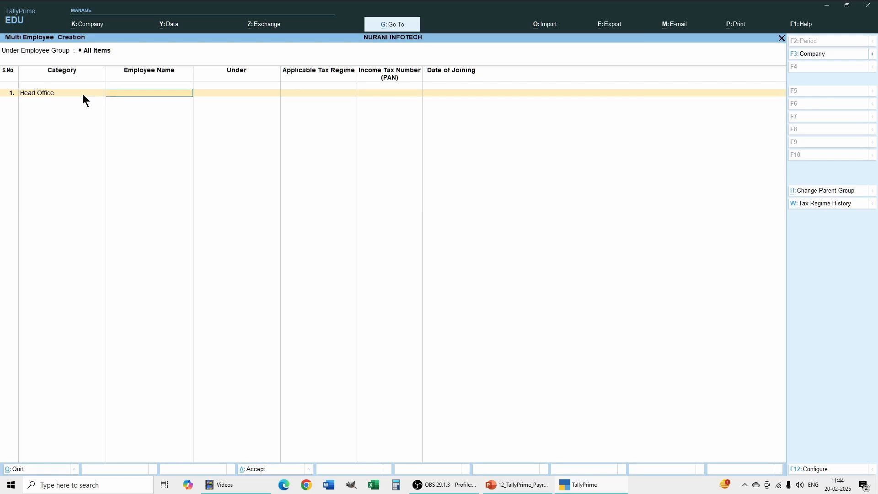
text(Anunitha)
key(Return)
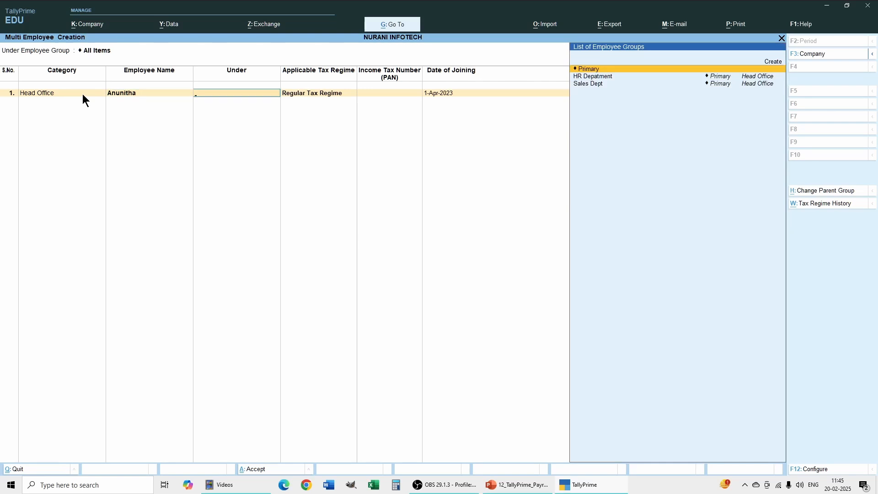
Place the first employee under HR Depatment with Regular Tax Regime, a blank PAN, and 1-Apr-2023 as date of joining
key(Down)
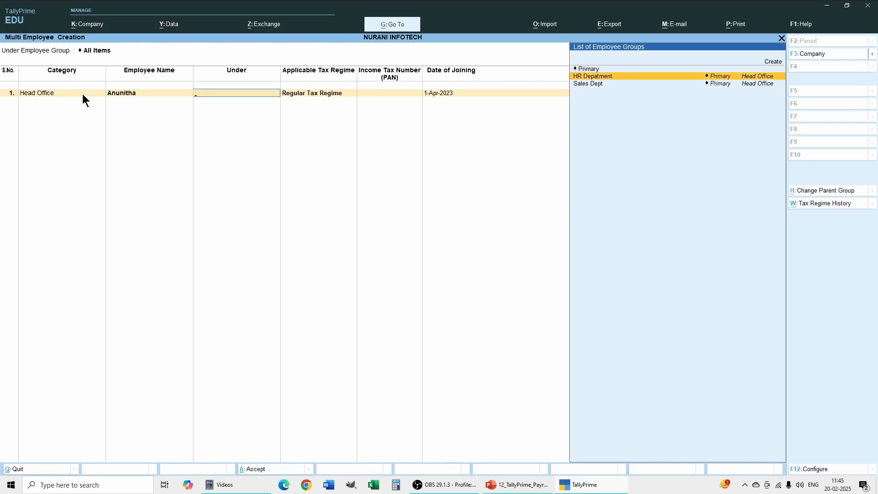
key(Return)
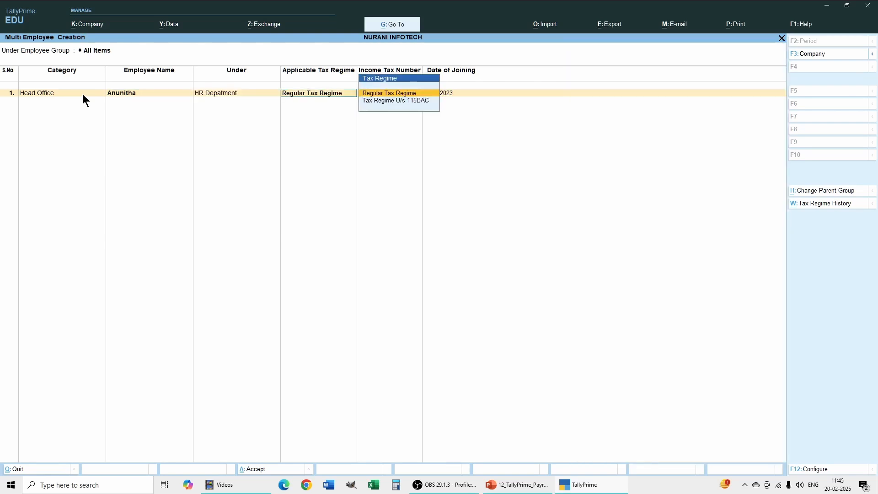
key(Return)
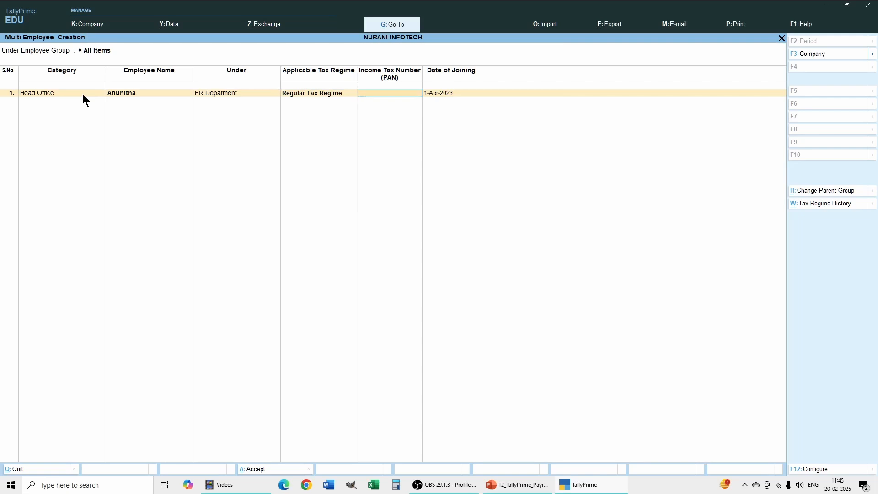
key(Return)
key(Return)
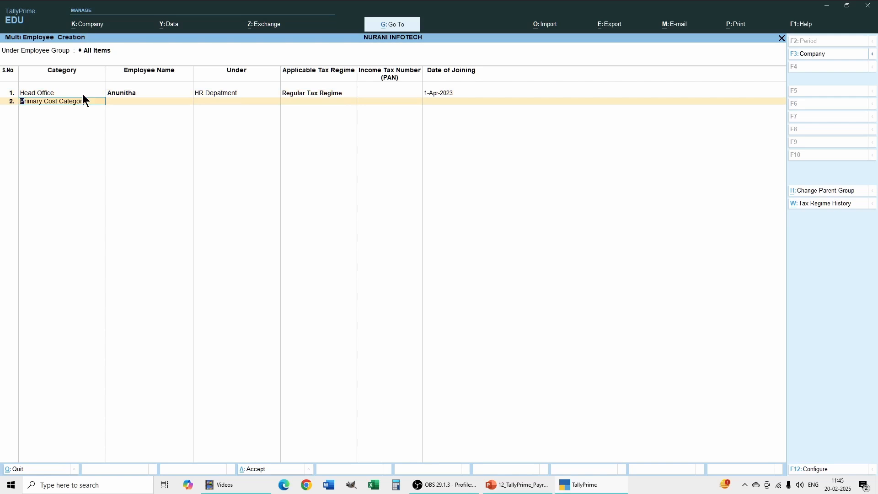
Set the second employee row's category to Branch Office and enter the employee's name
text(Br)
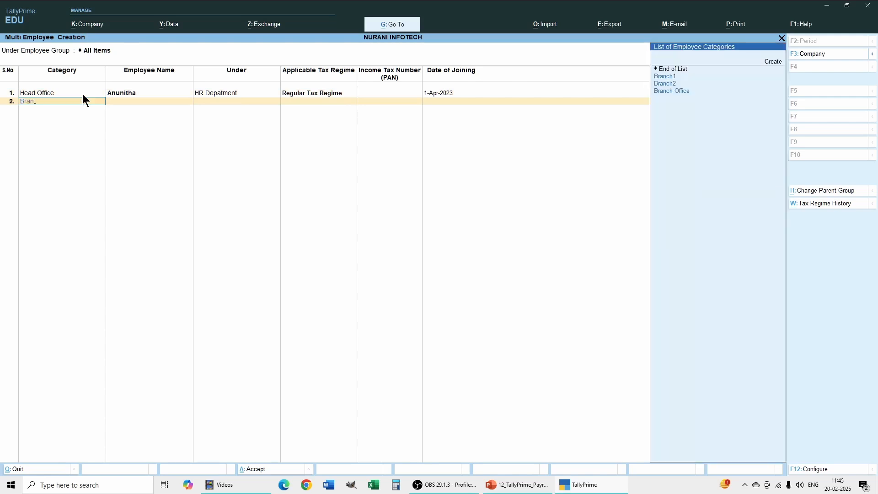
text(an)
key(Down)
key(Down)
key(Return)
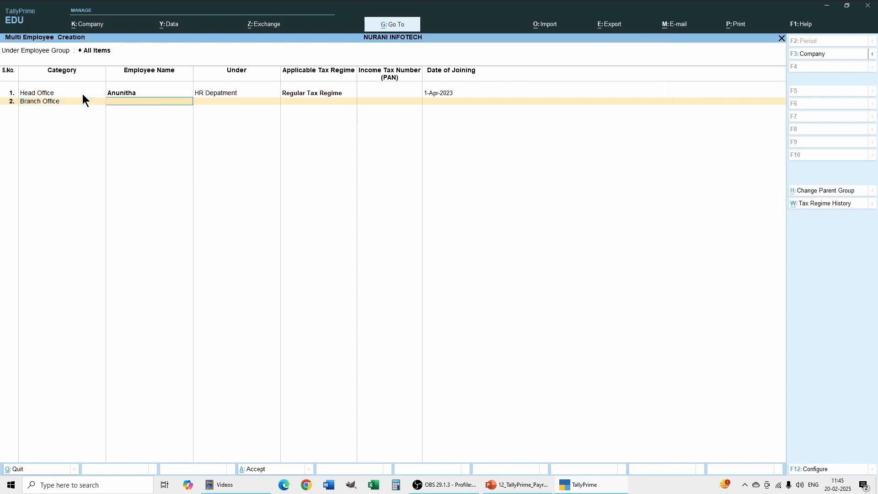
text(Aruna)
key(Return)
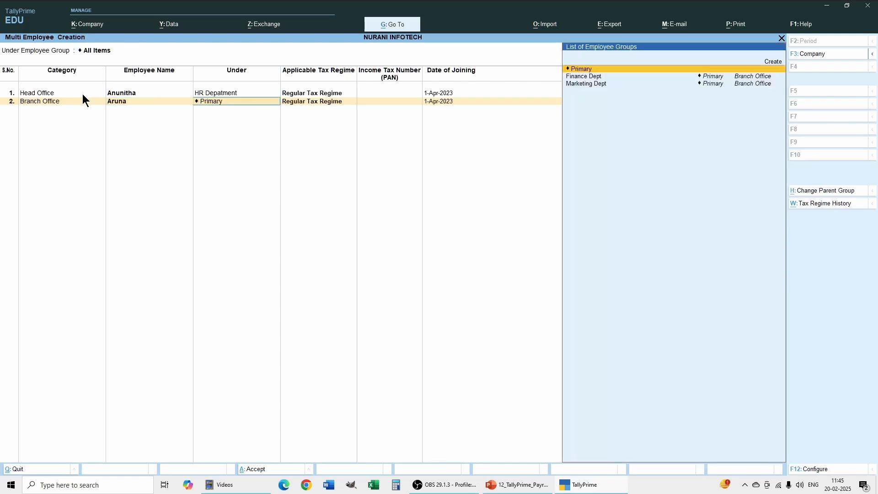
Place the second employee under Finance Dept with Regular Tax Regime, a blank PAN, and 1-Apr-2023 as date of joining
key(Down)
key(Return)
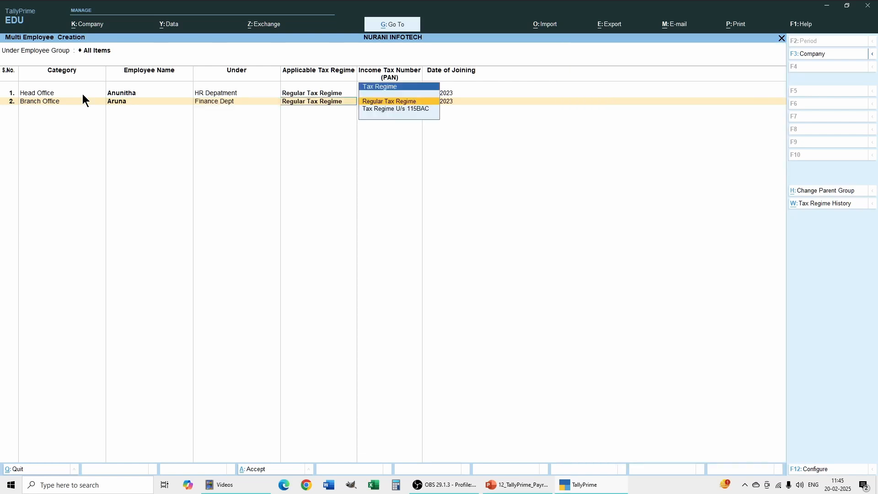
key(Return)
key(Return)
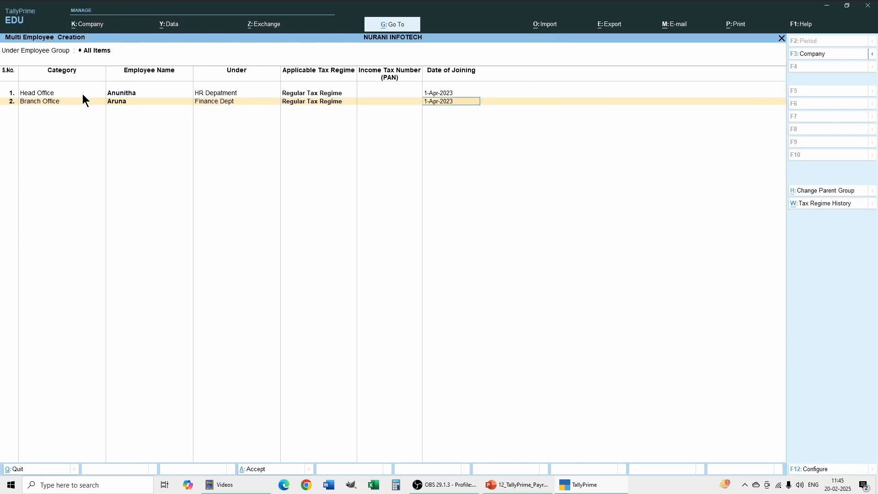
key(Return)
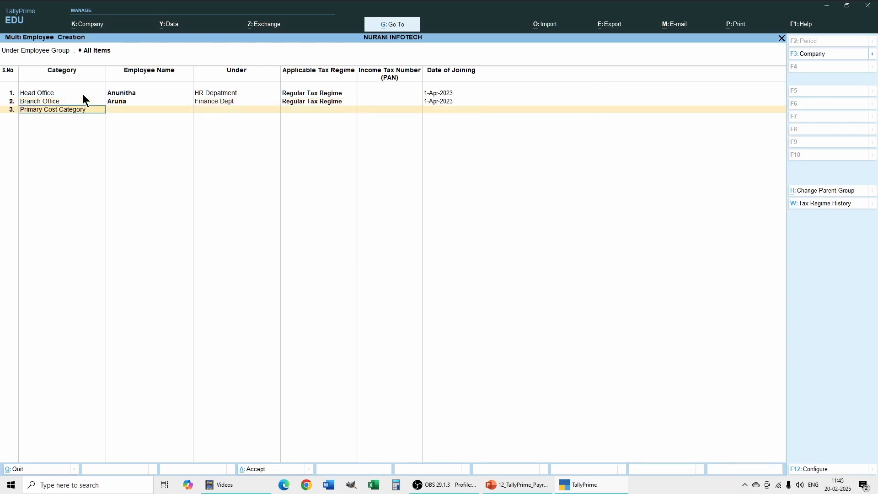